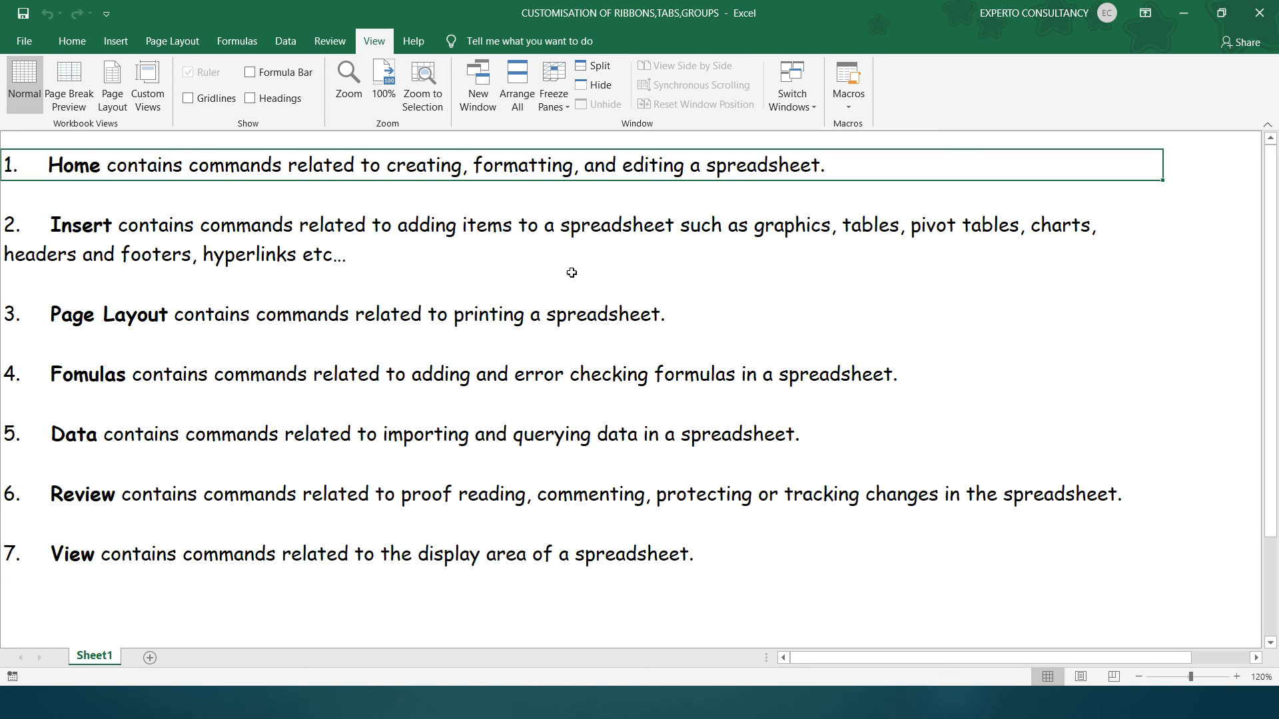
Examine the Home, Insert, Page Layout and Formulas command groups alongside their matching descriptions in the sheet.
click(73, 42)
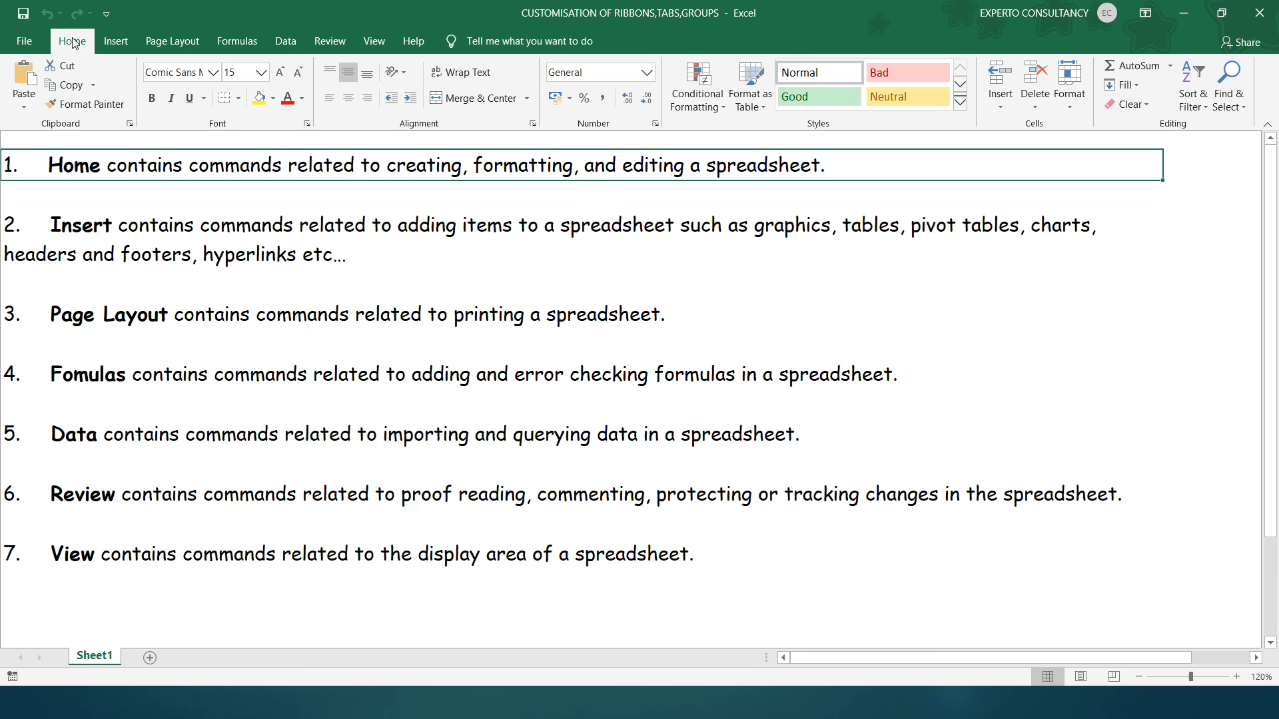
key(Down)
key(Down)
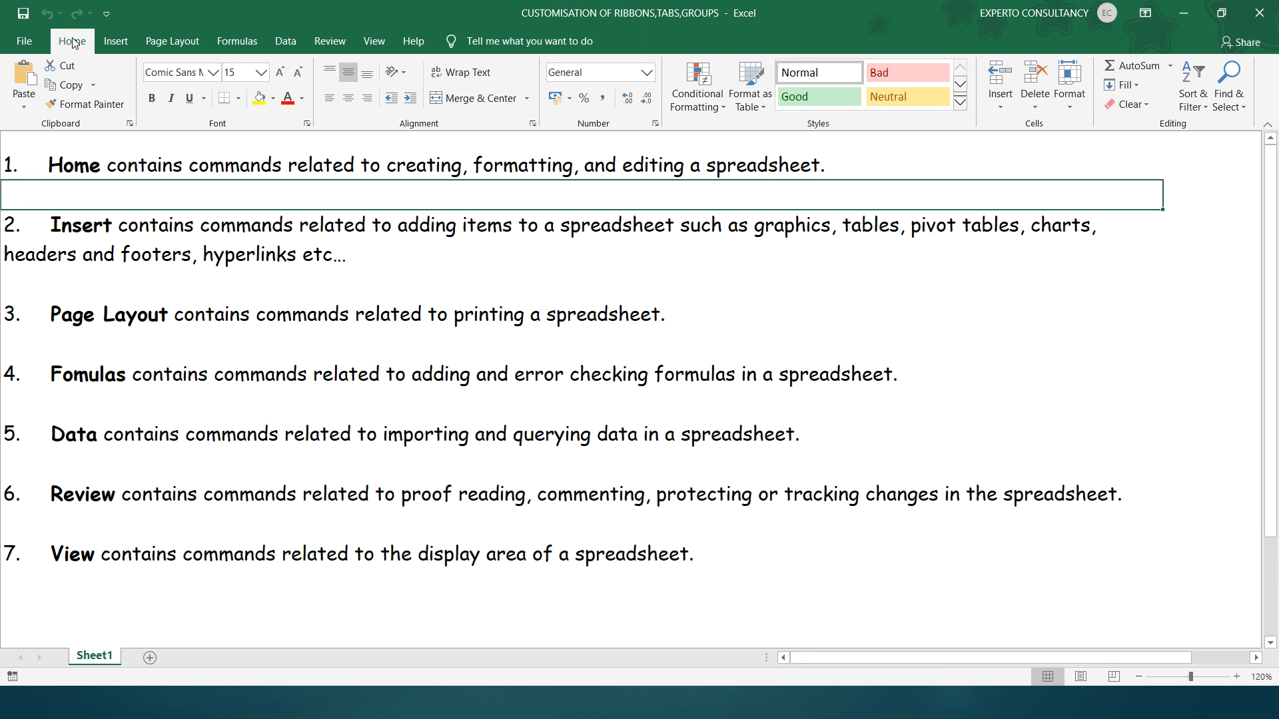
click(124, 46)
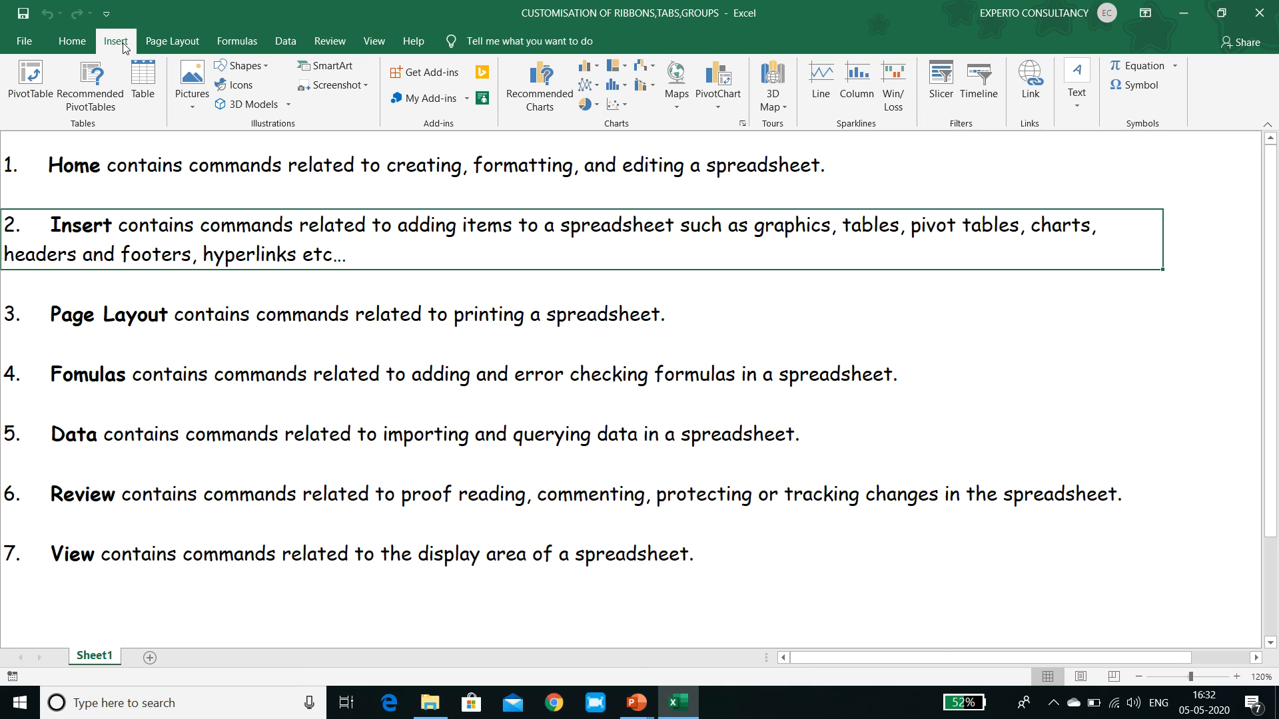
click(158, 50)
key(Down)
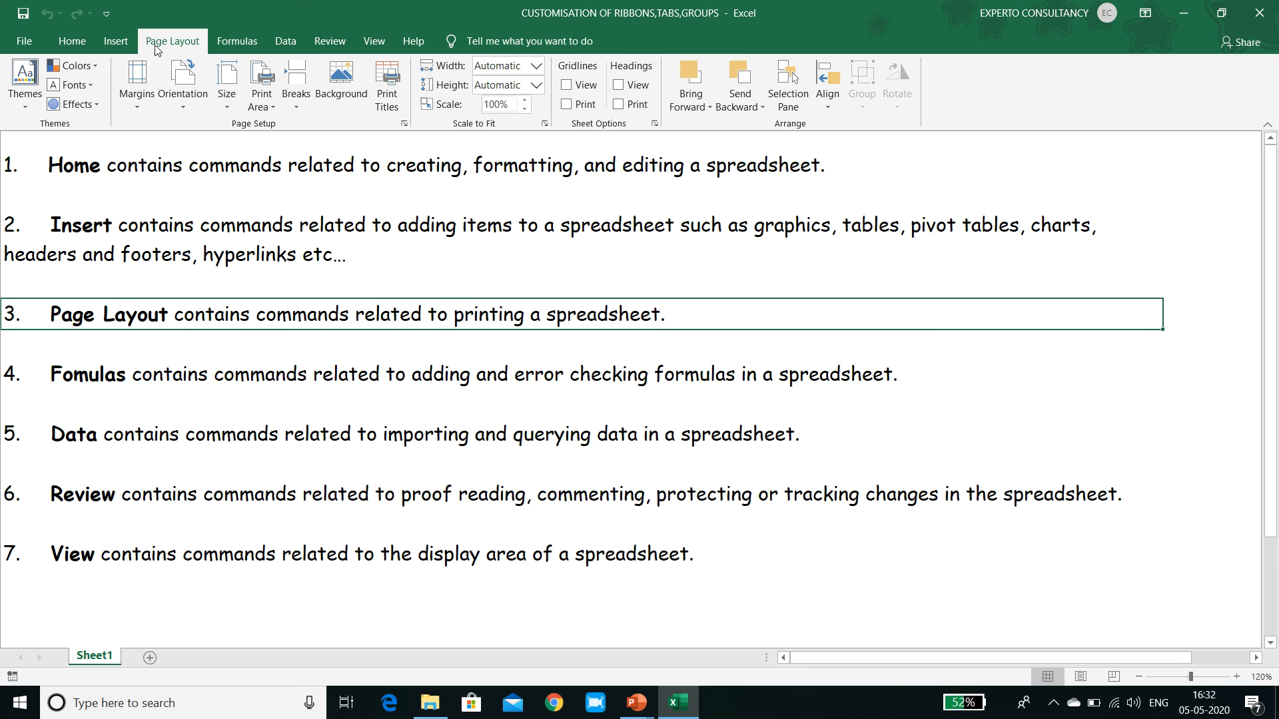
click(237, 44)
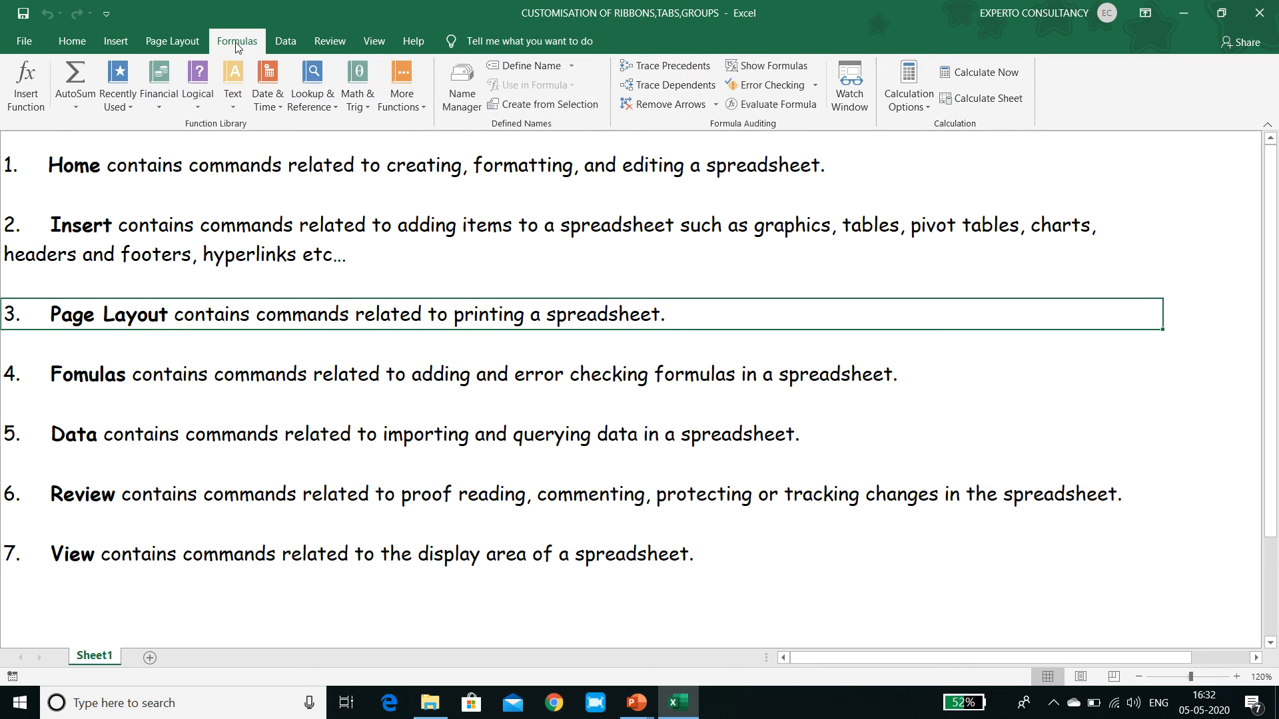
key(Down)
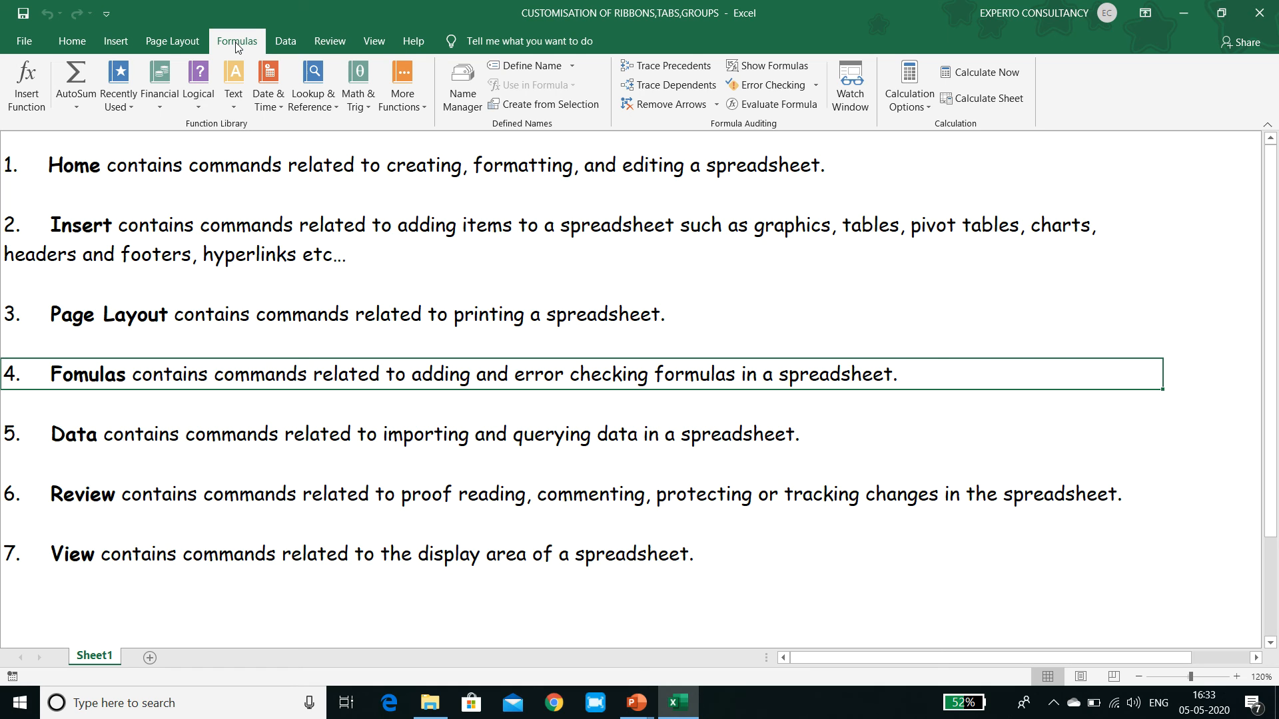
Examine the Data, Review and View command groups alongside their matching descriptions in the sheet.
click(282, 42)
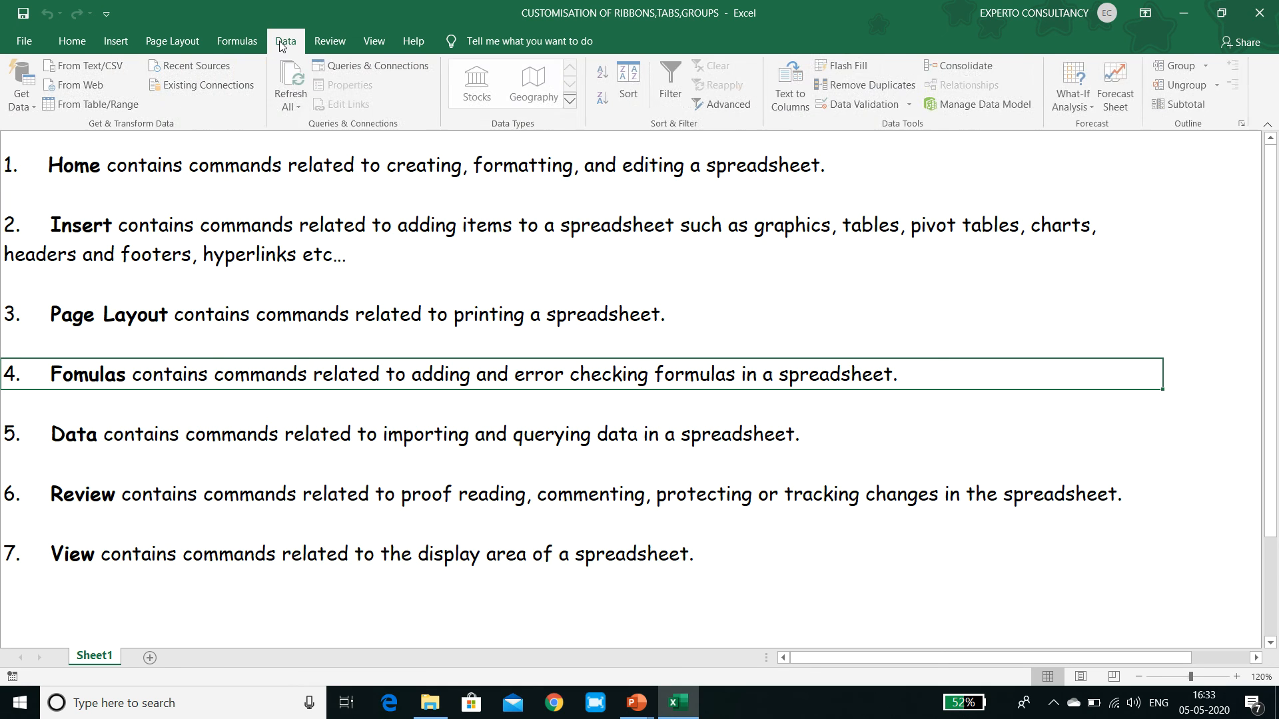
key(Down)
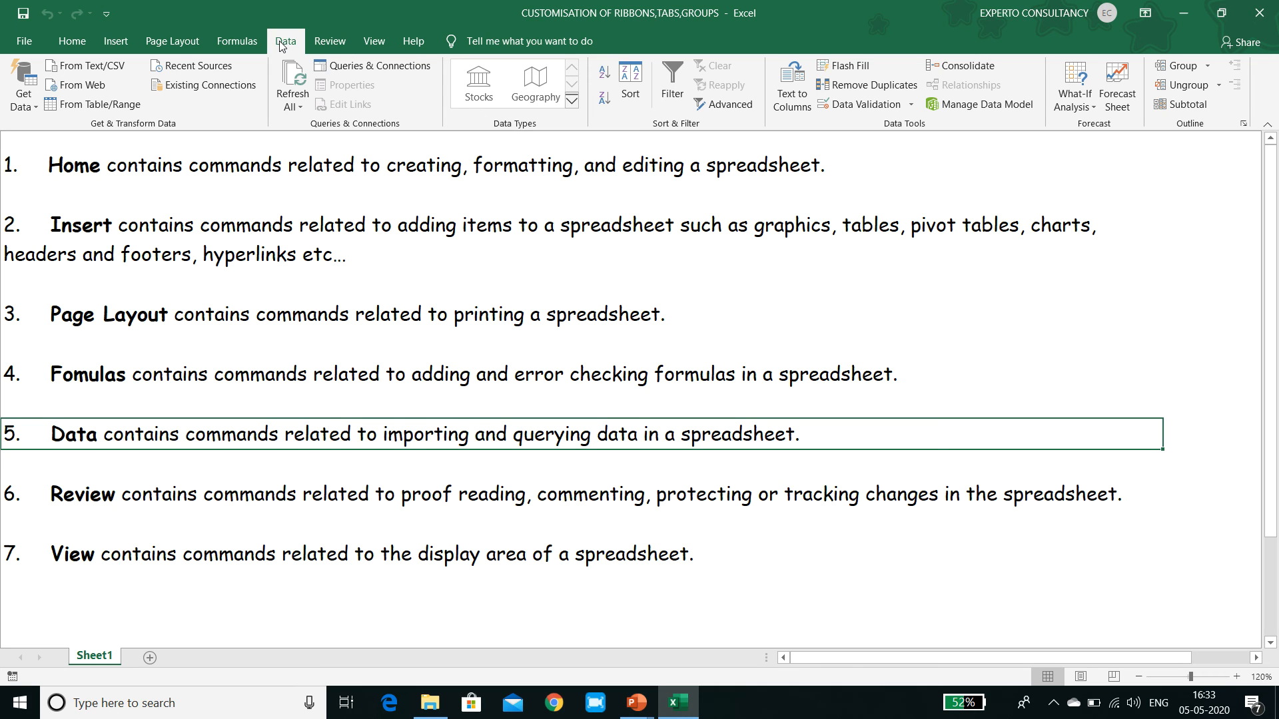
click(316, 42)
key(Down)
key(Down)
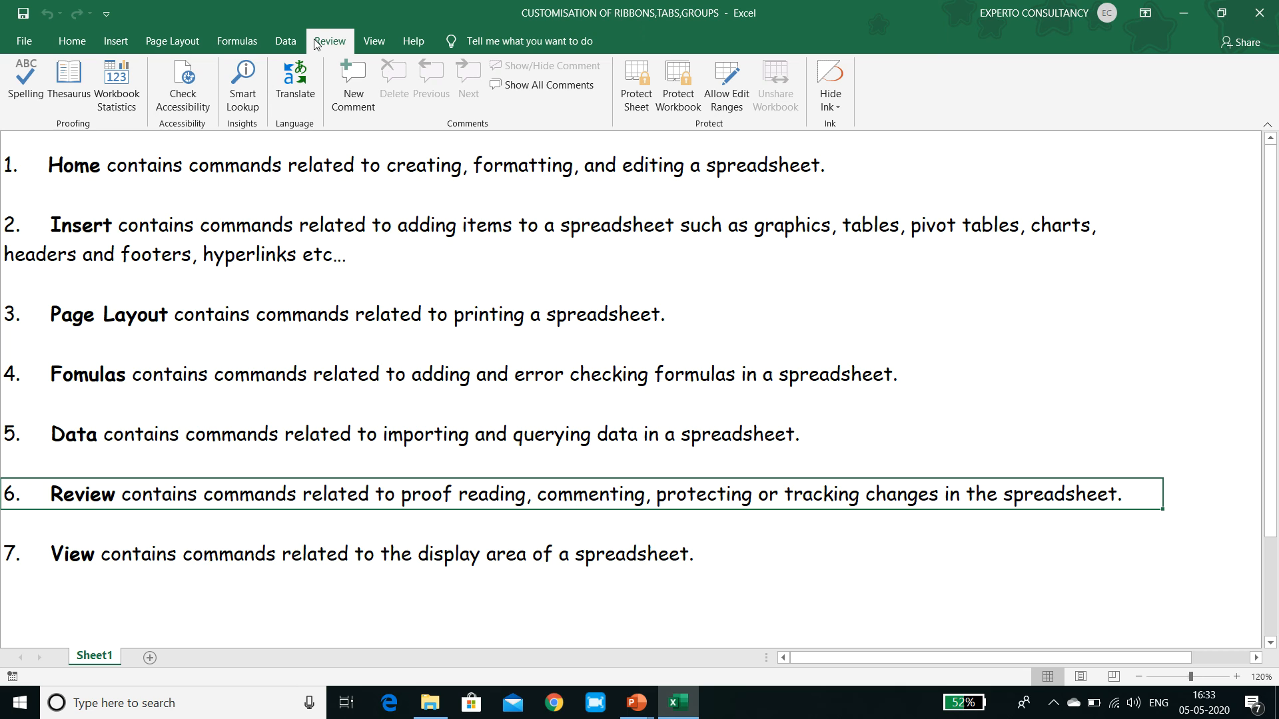
key(Down)
key(Down)
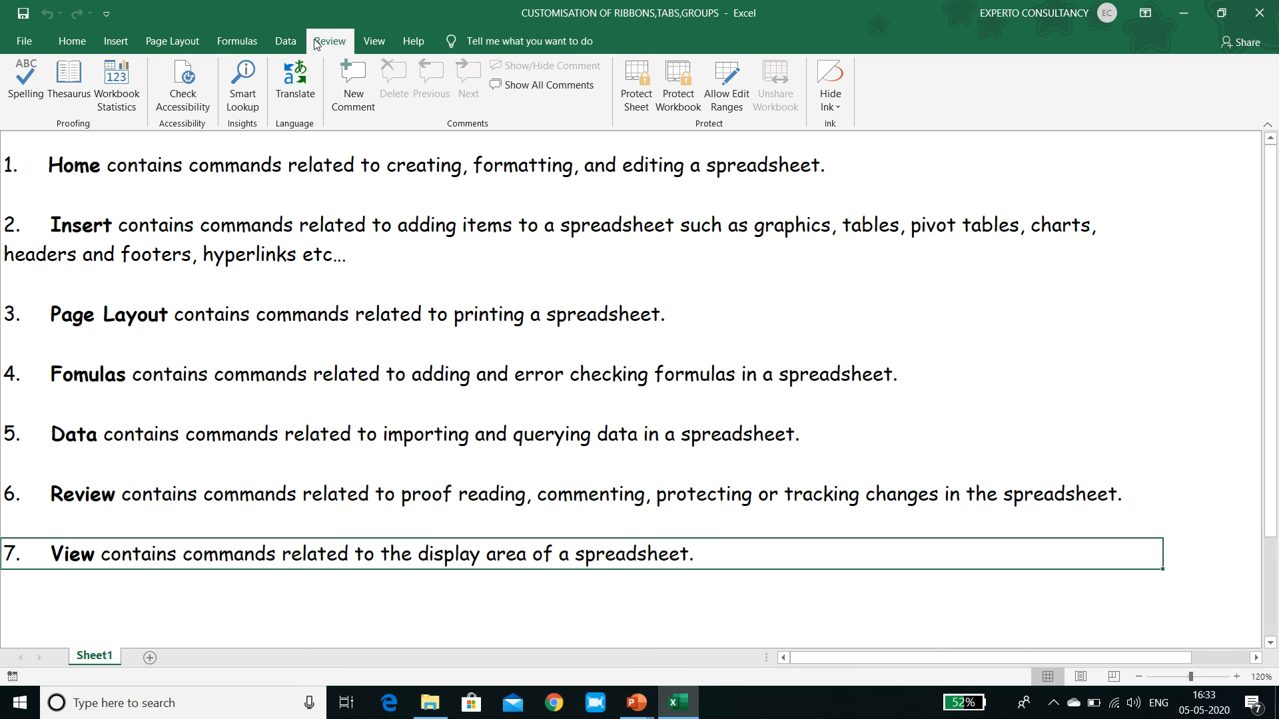
click(373, 52)
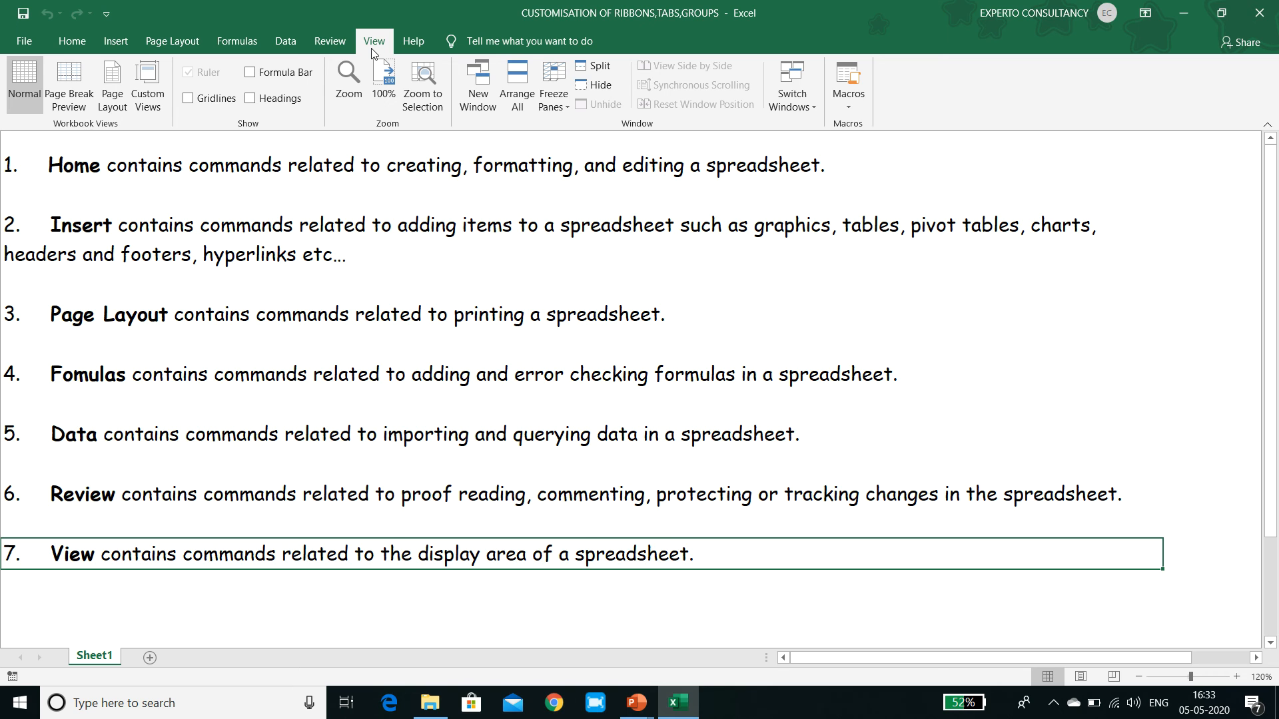
Select the Developer description in the sheet, enable the Developer tab in the ribbon customization and display its commands.
key(Down)
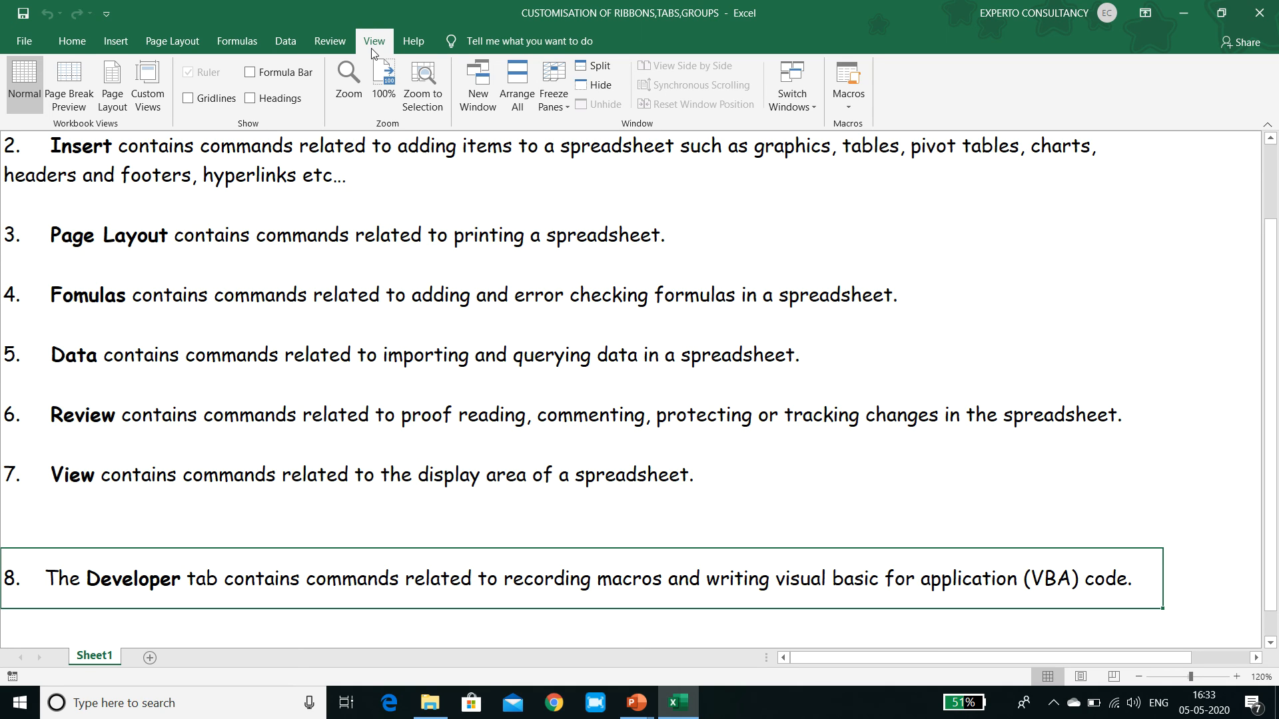
click(24, 41)
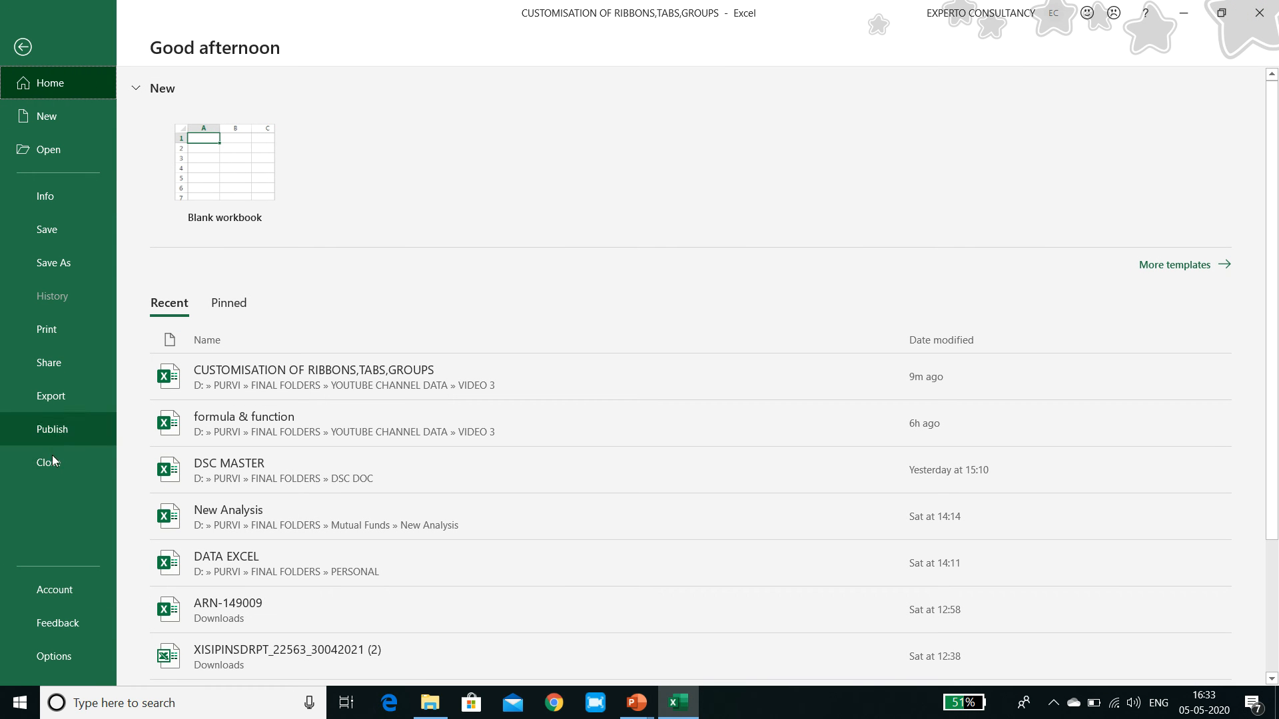
click(56, 661)
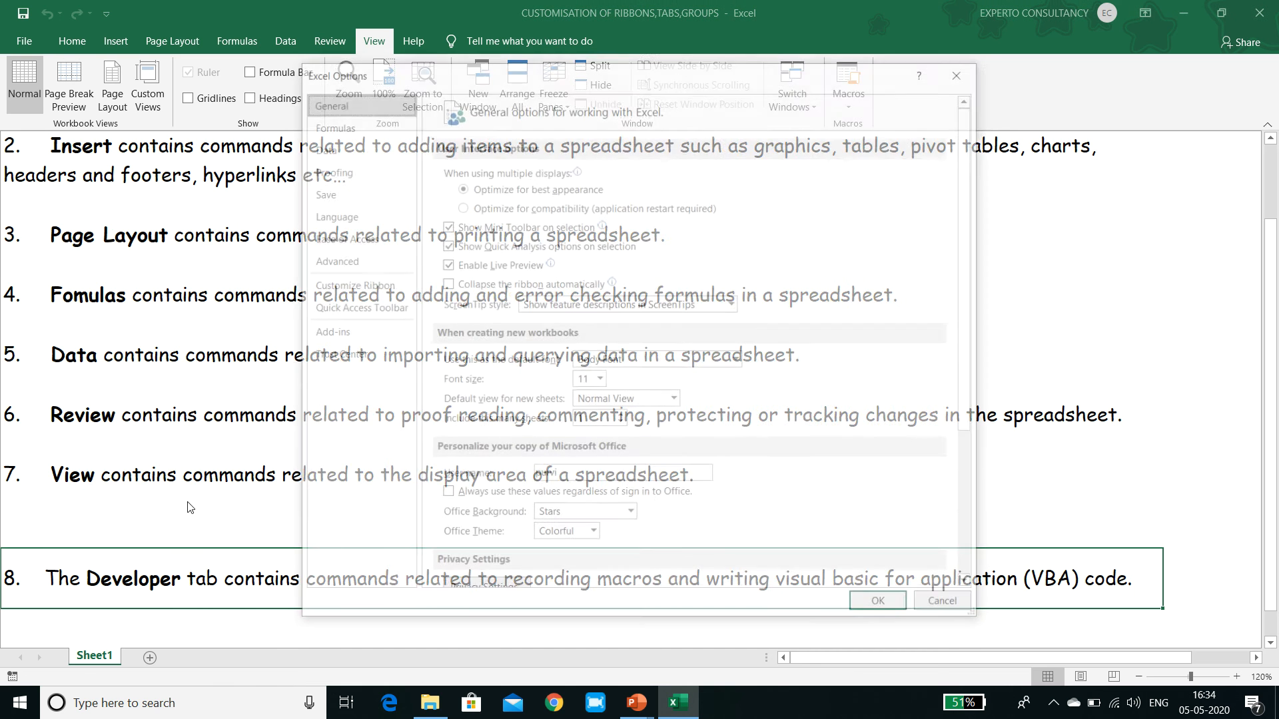
click(370, 286)
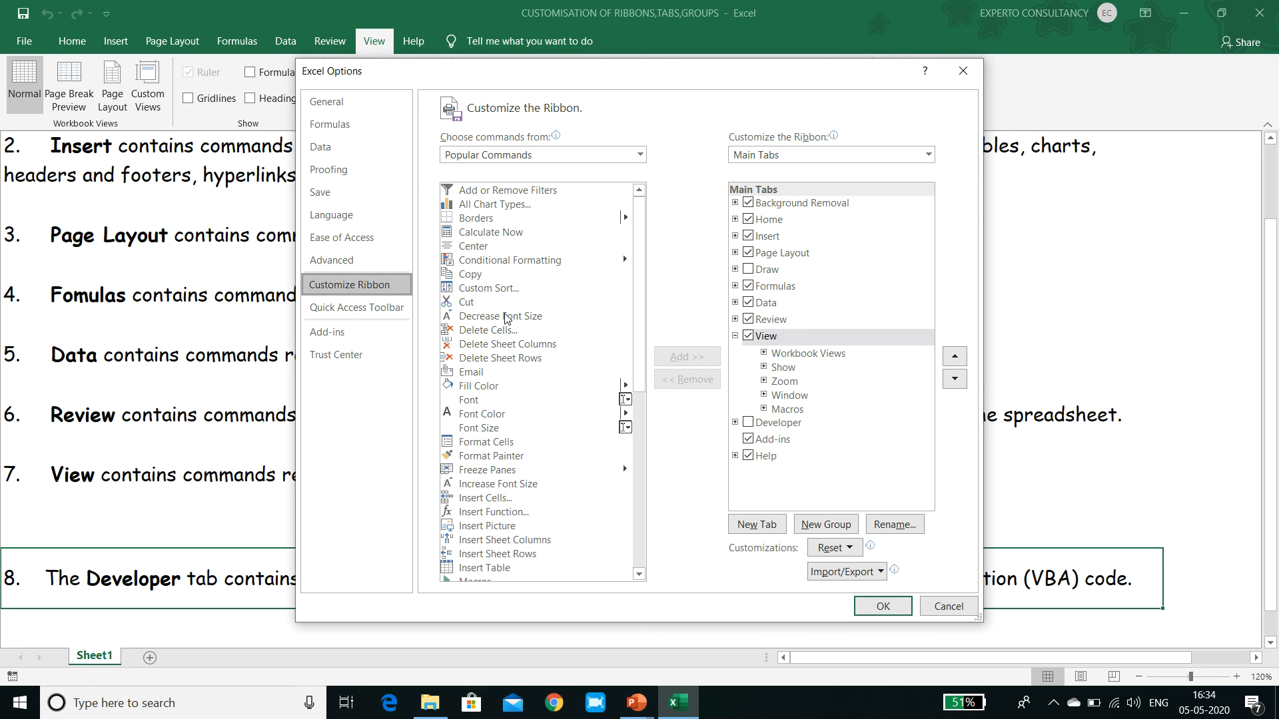
click(750, 425)
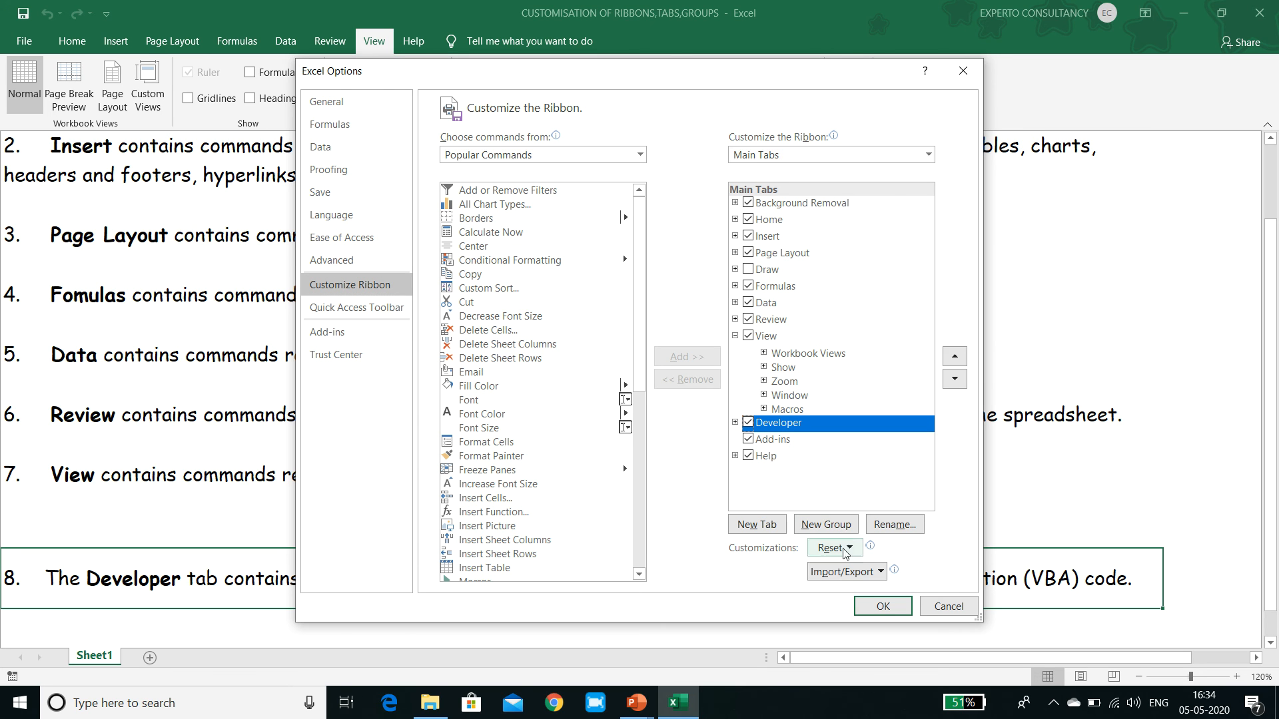
click(869, 609)
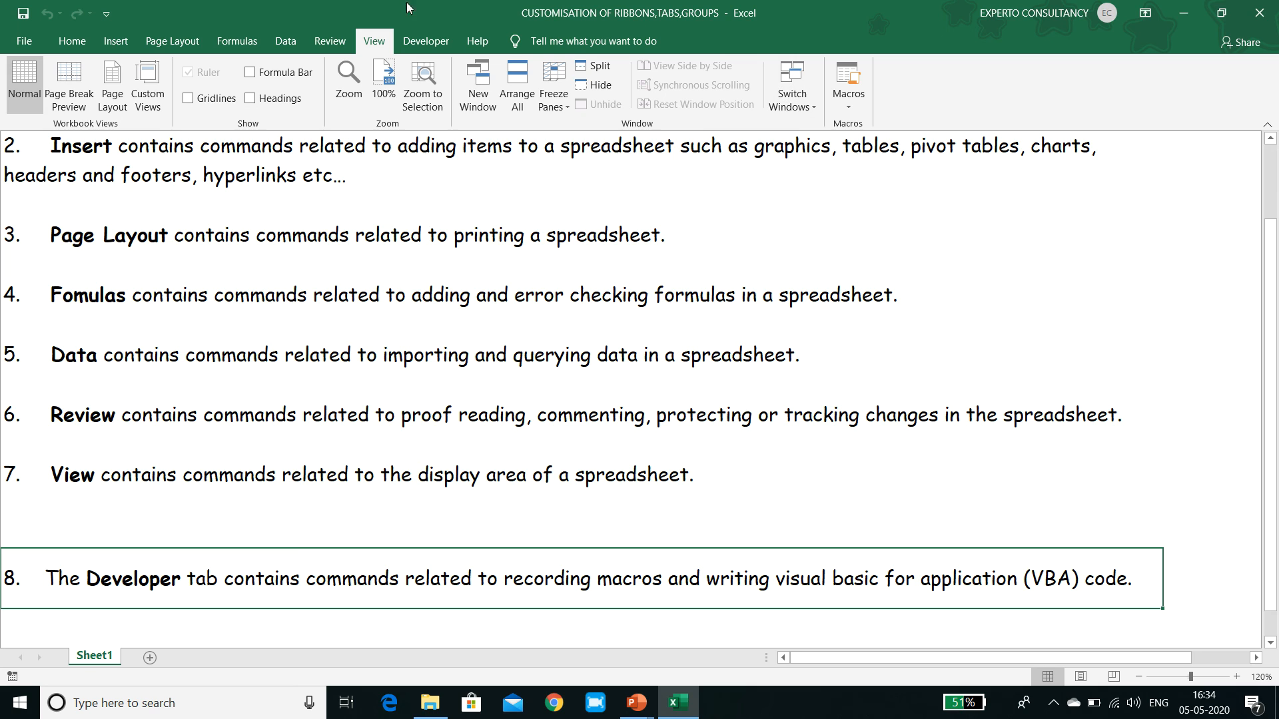
click(425, 33)
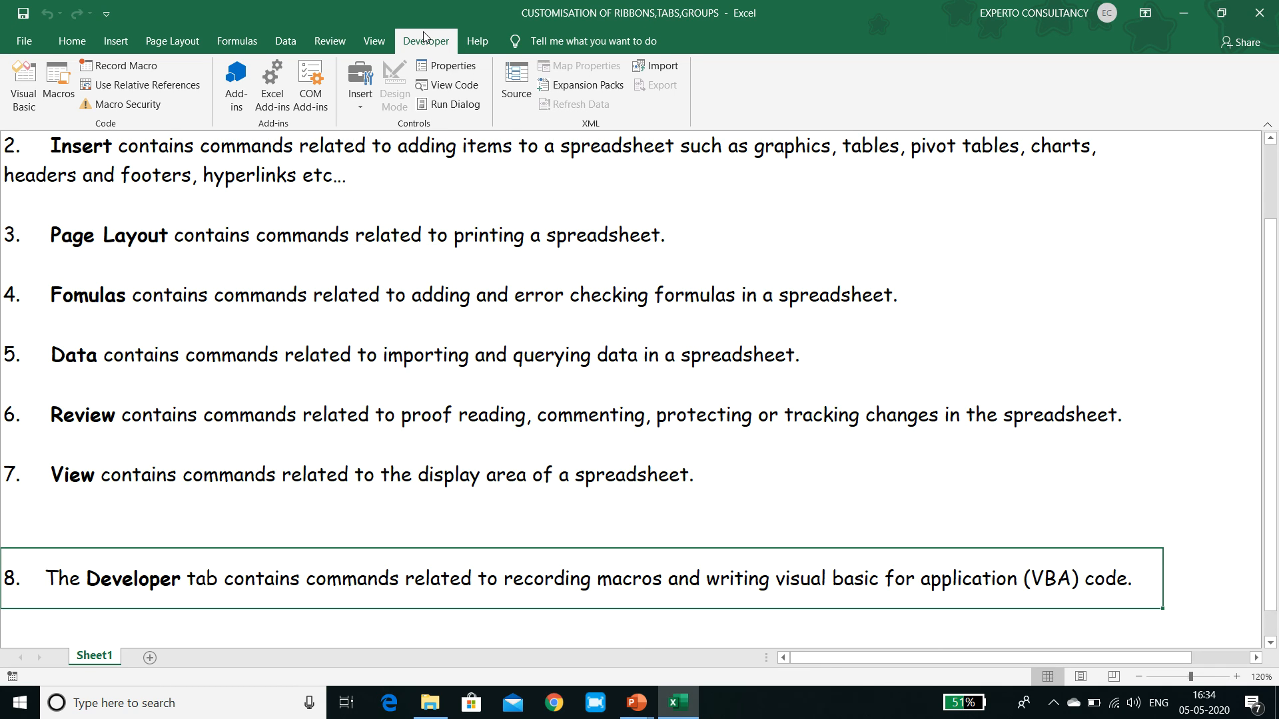
Insert a 2.54 cm by 2.54 cm rectangle beside the Page Layout description, and switch to the PowerPoint presentation.
click(124, 45)
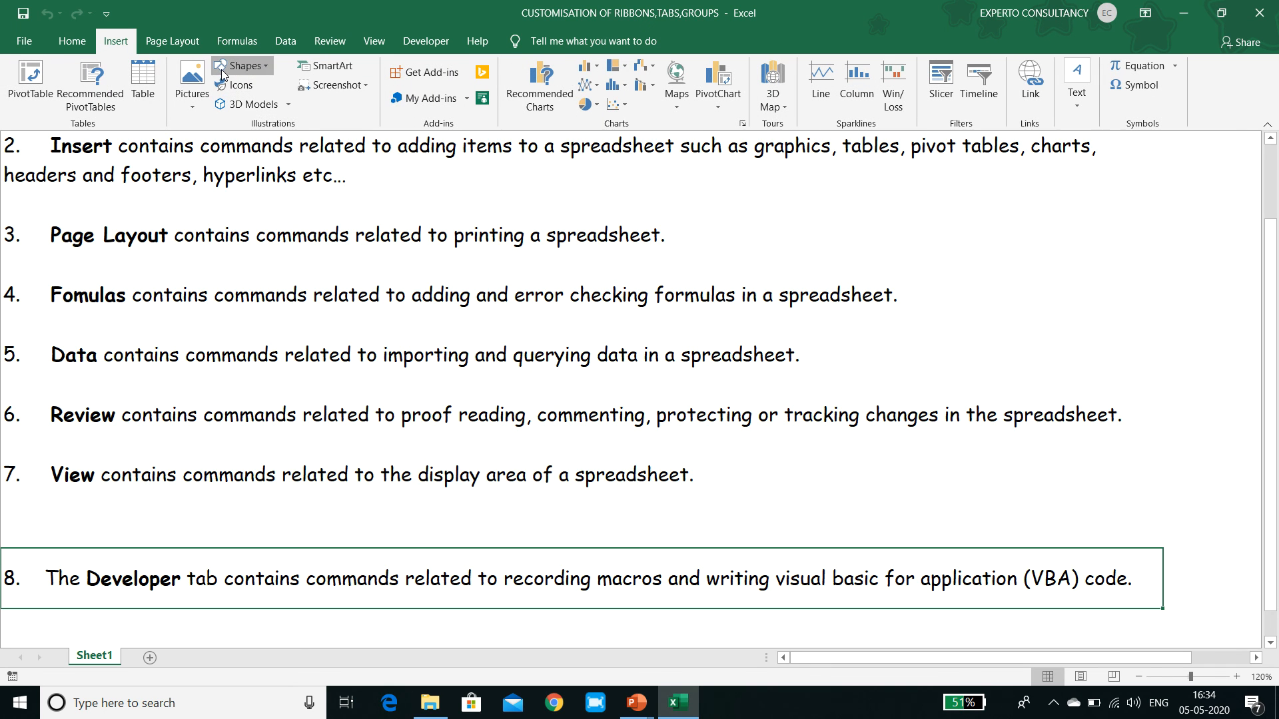
click(241, 66)
click(269, 104)
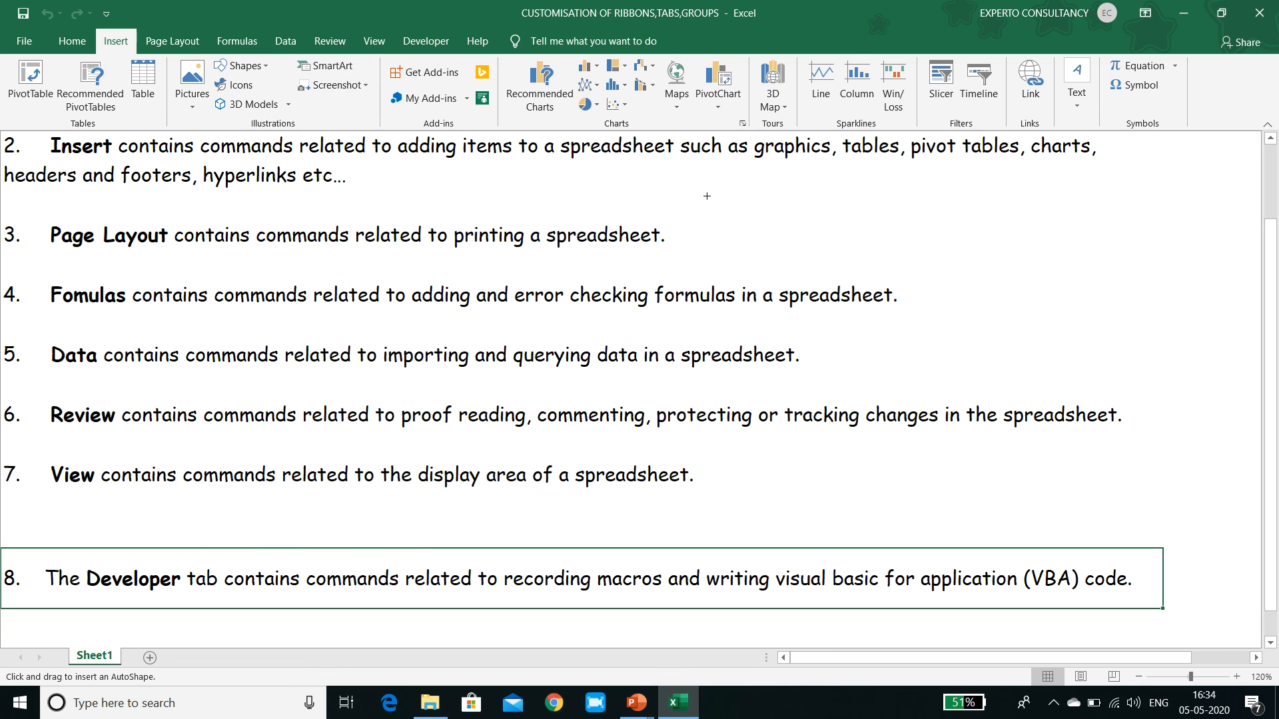
click(778, 189)
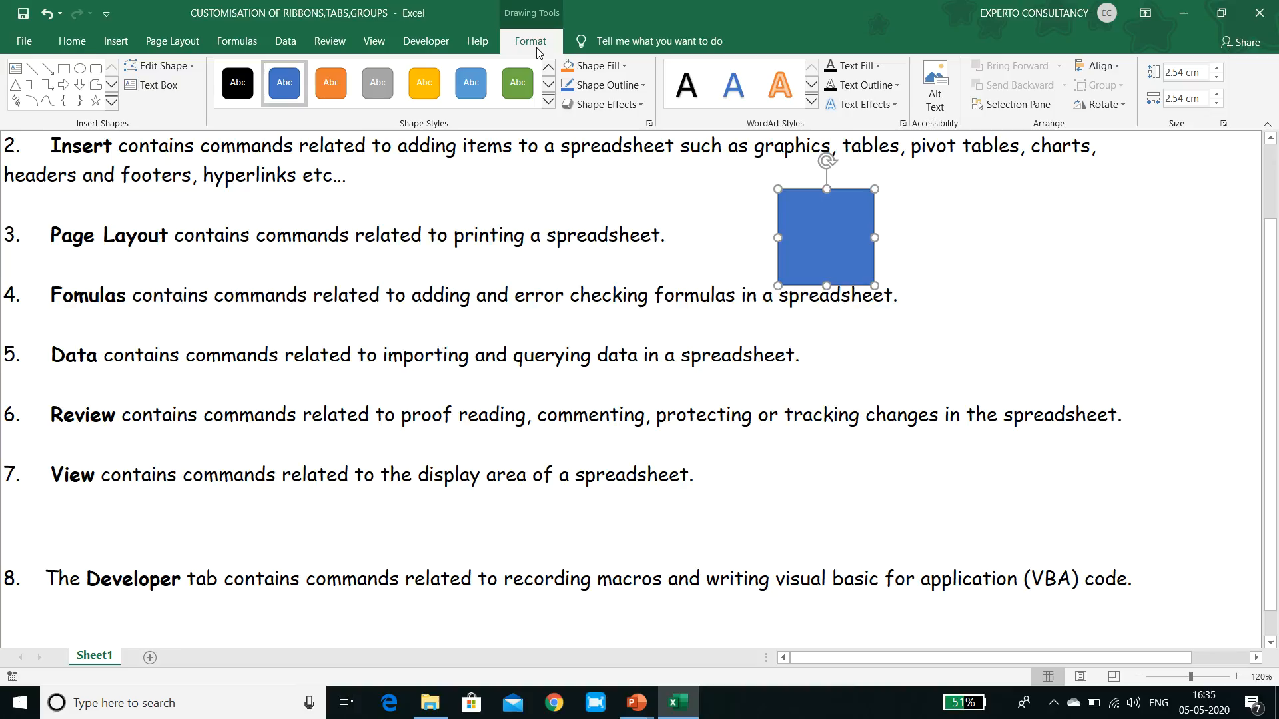
key(alt+Tab)
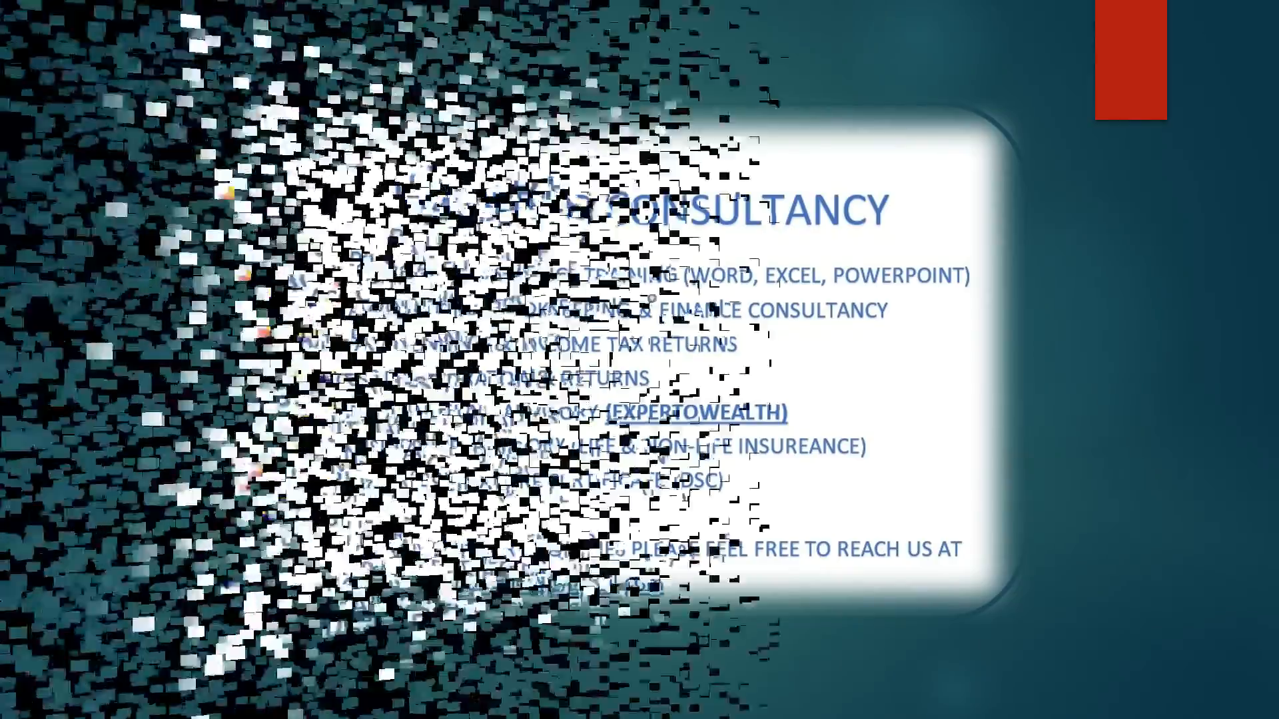
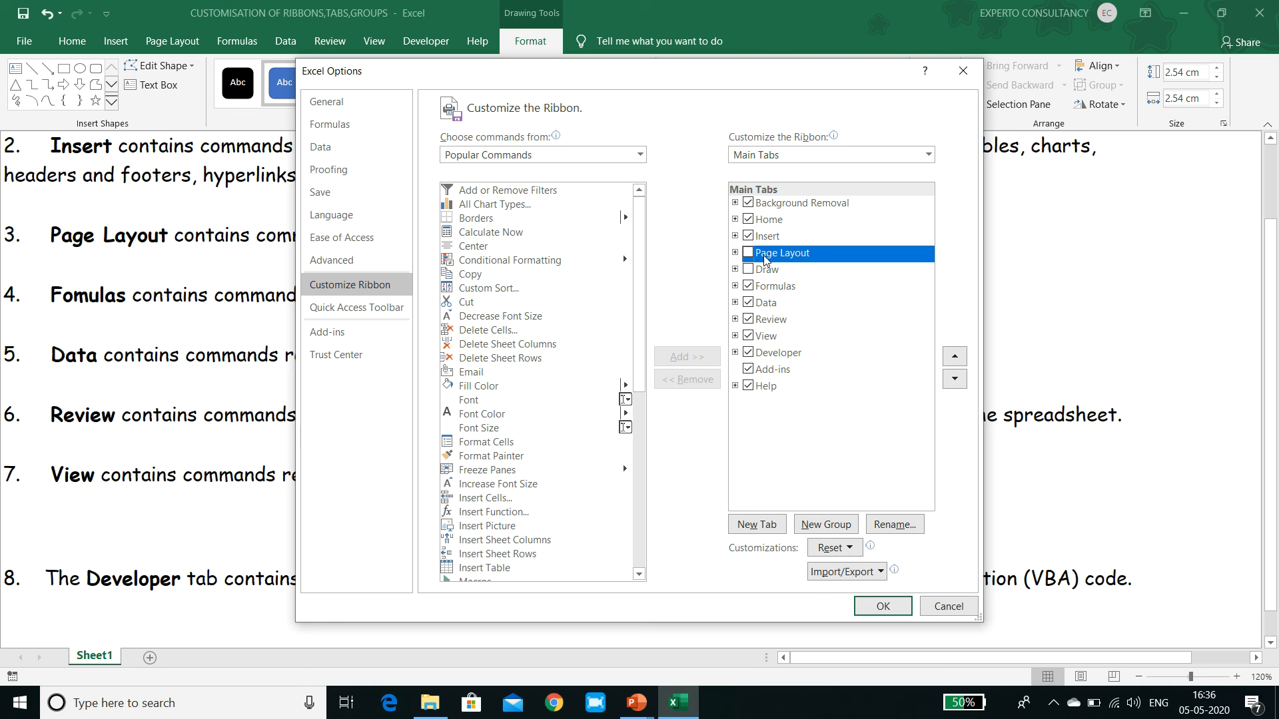
Re-enable the Page Layout tab and move it directly below Home in the ribbon's tab order.
click(748, 252)
click(957, 357)
click(956, 357)
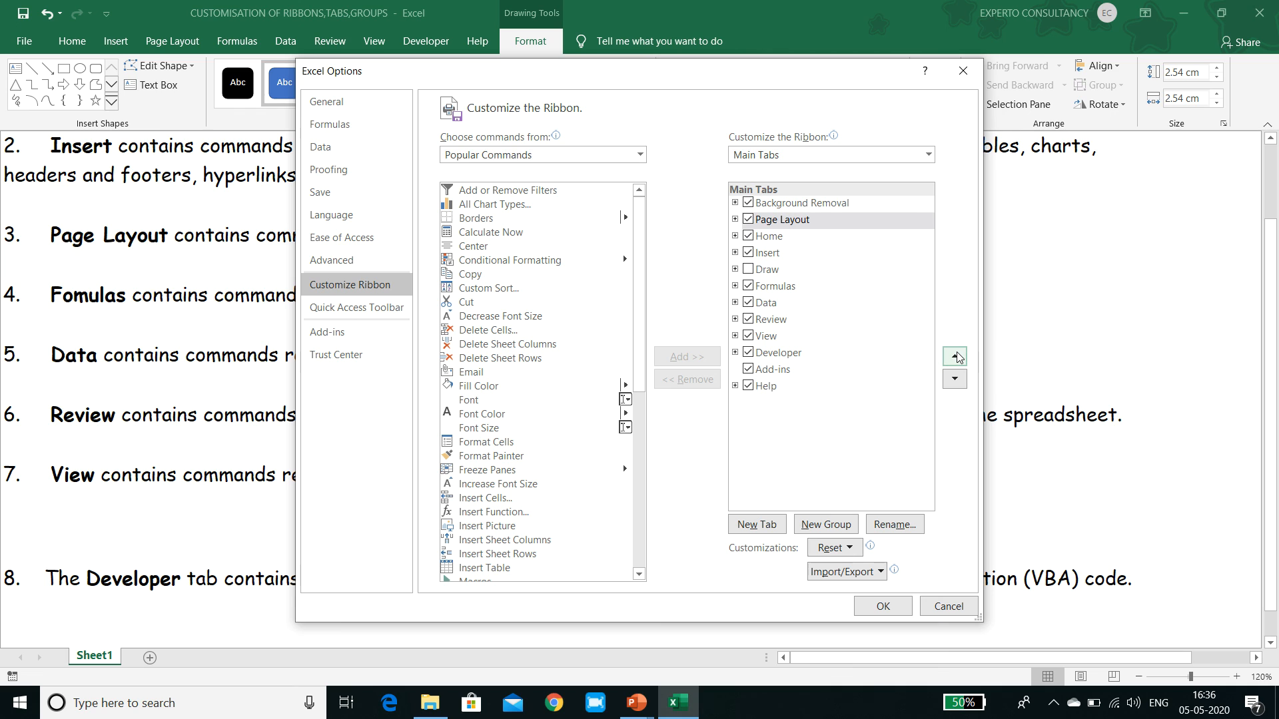
click(955, 380)
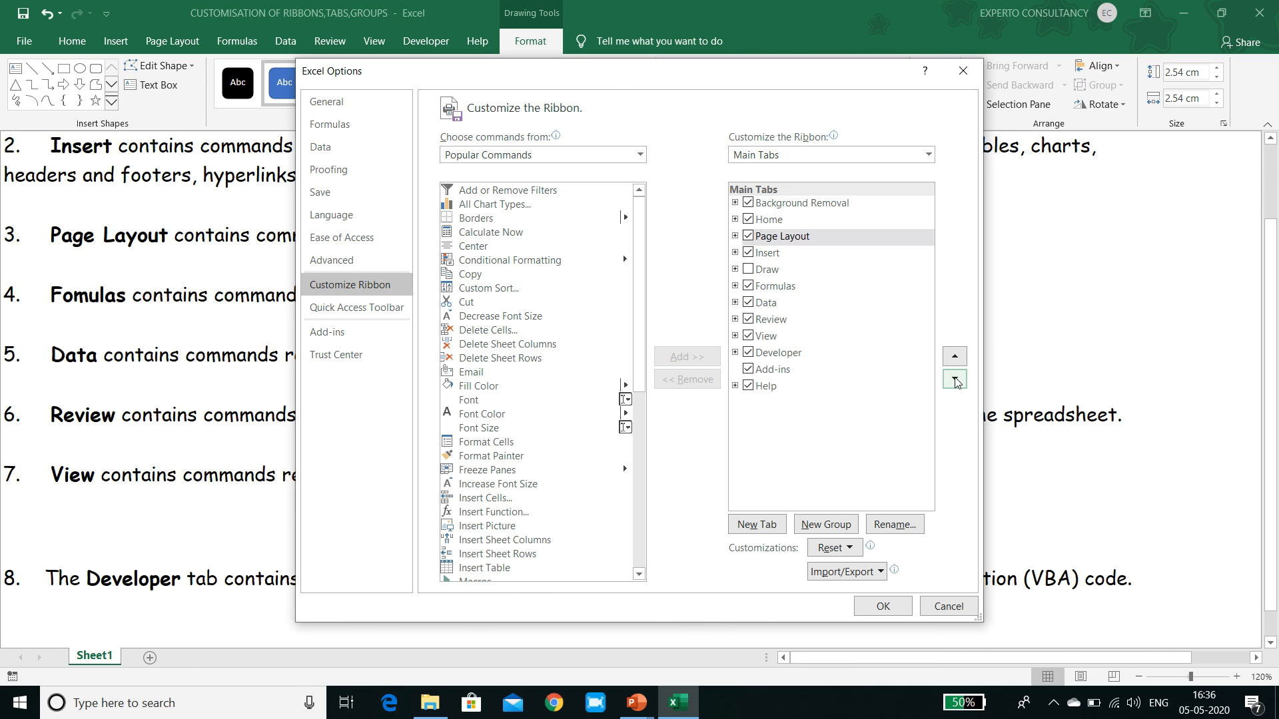
Rename the Page Layout tab as Layout in the ribbon customization.
click(799, 239)
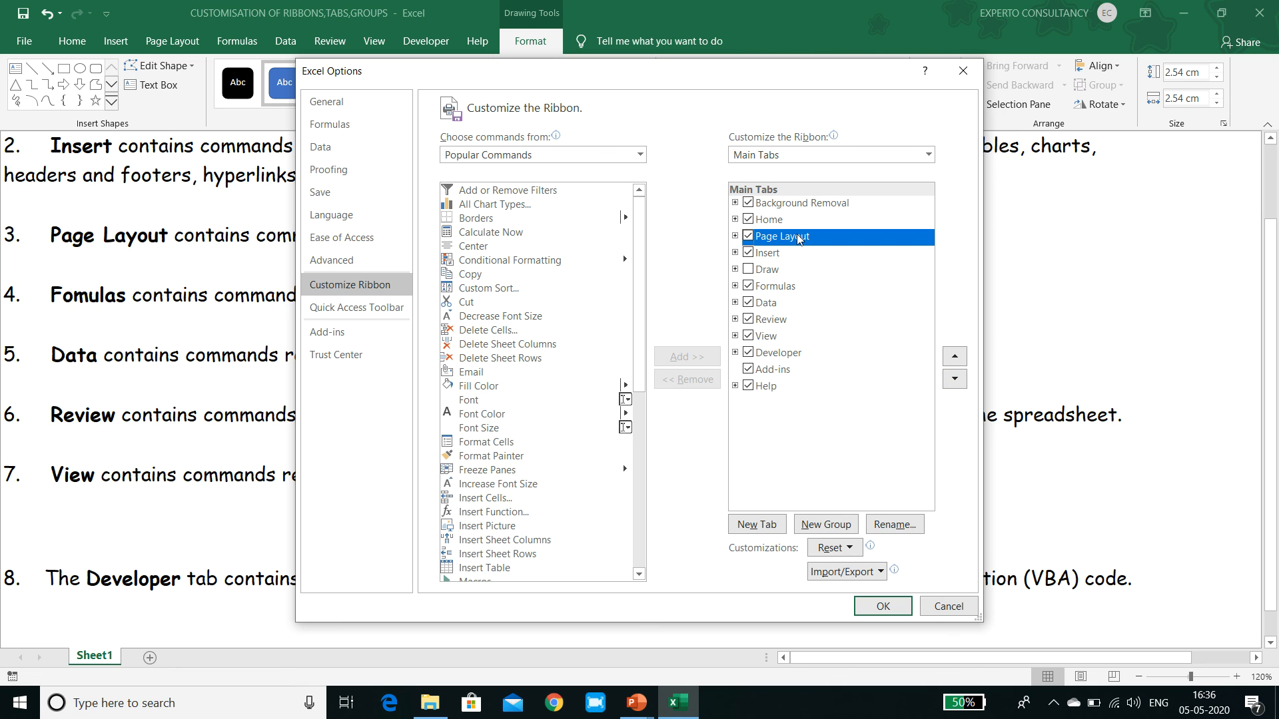
click(889, 531)
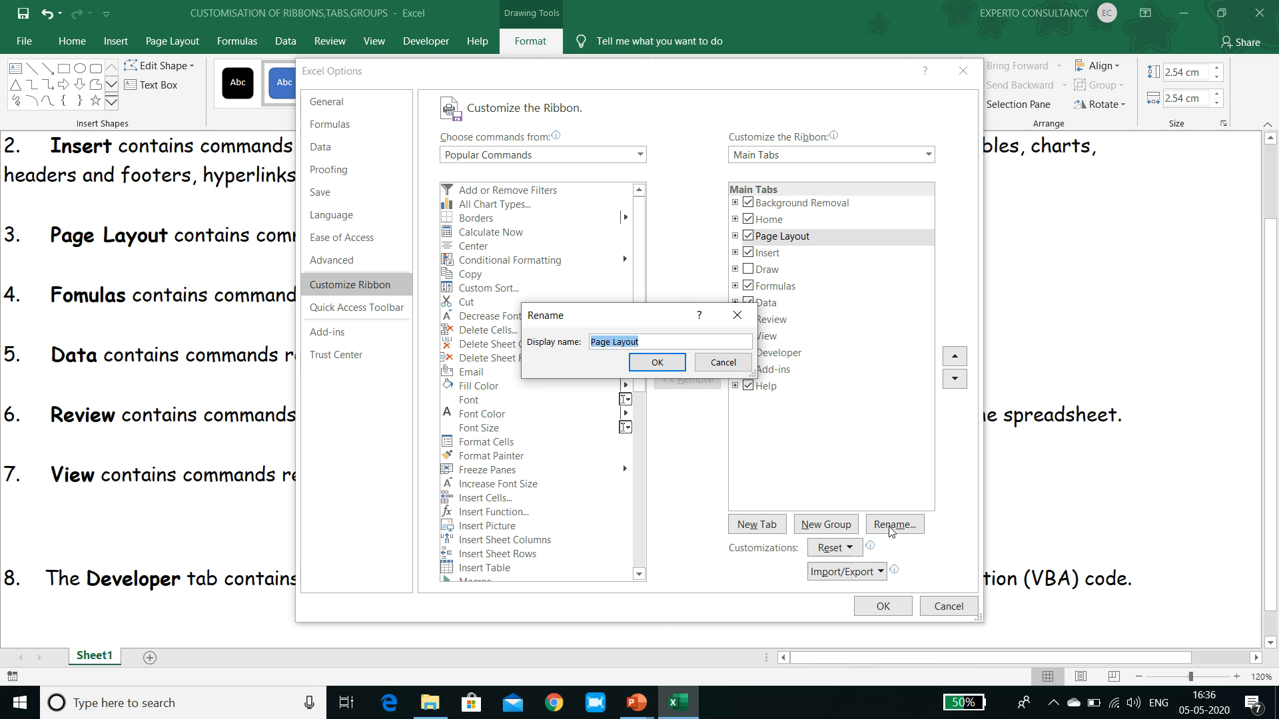
text(IA)
key(BackSpace)
key(BackSpace)
click(658, 363)
Expand the Layout and Home tabs in the customization list and move the Themes group from Layout to the end of Home.
click(735, 236)
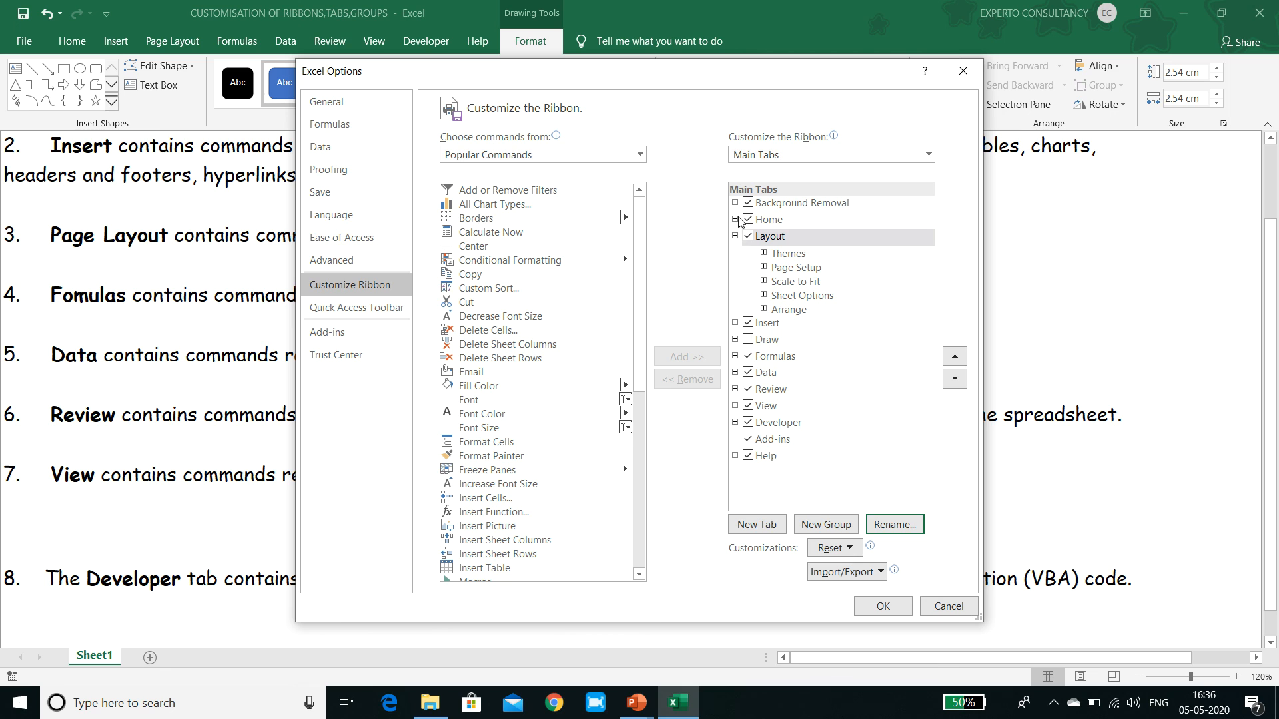
click(736, 220)
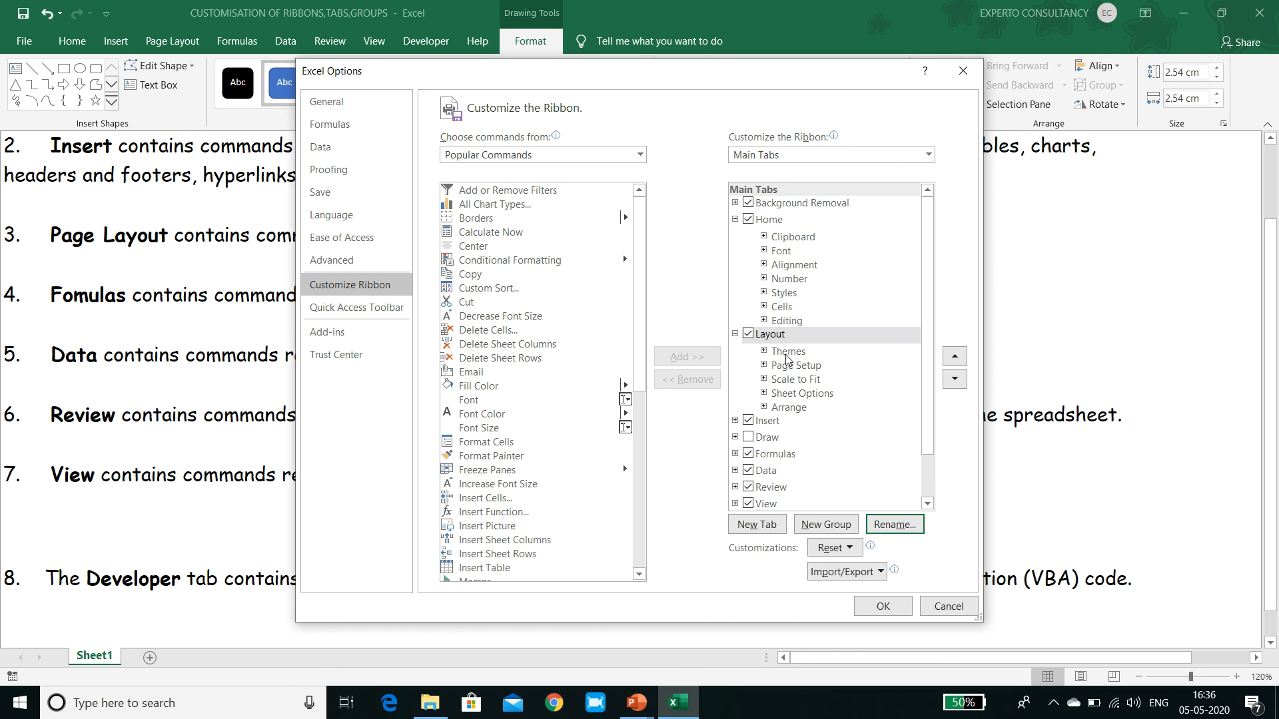
click(786, 356)
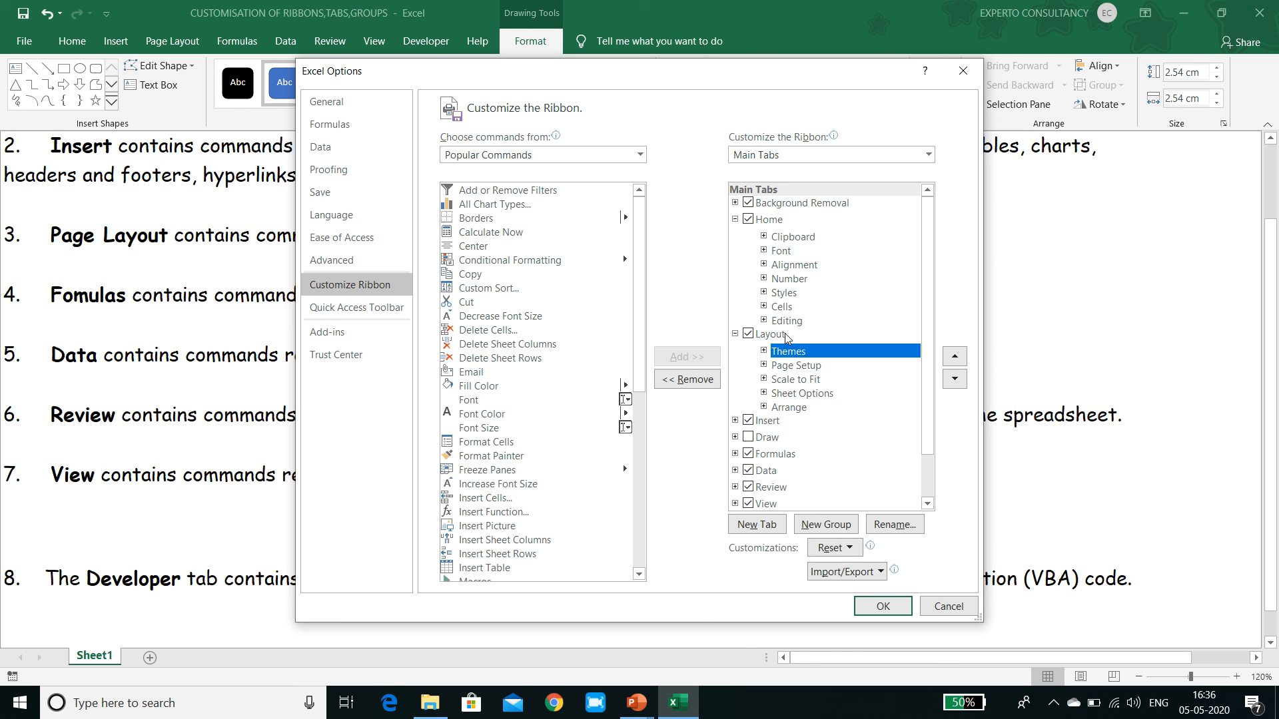
click(957, 359)
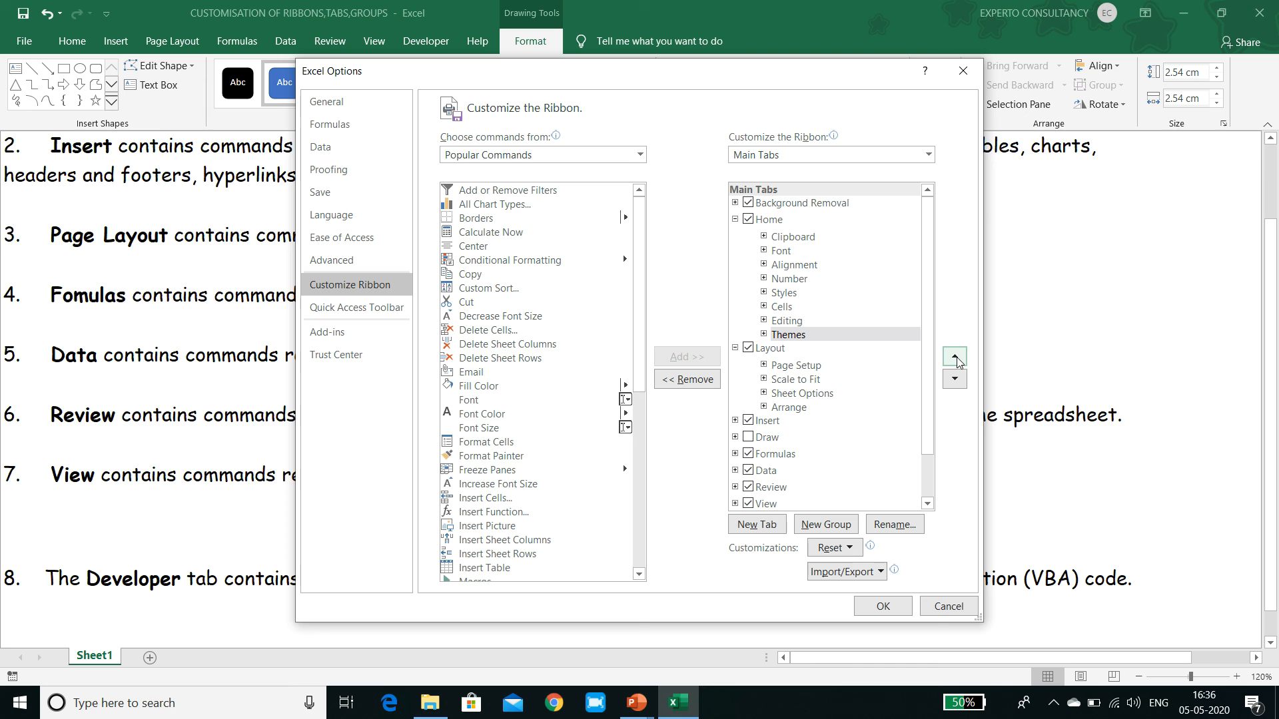
Rename the Themes group under Home as Design, apply the ribbon customization and view the Layout and Home commands.
click(816, 337)
click(897, 526)
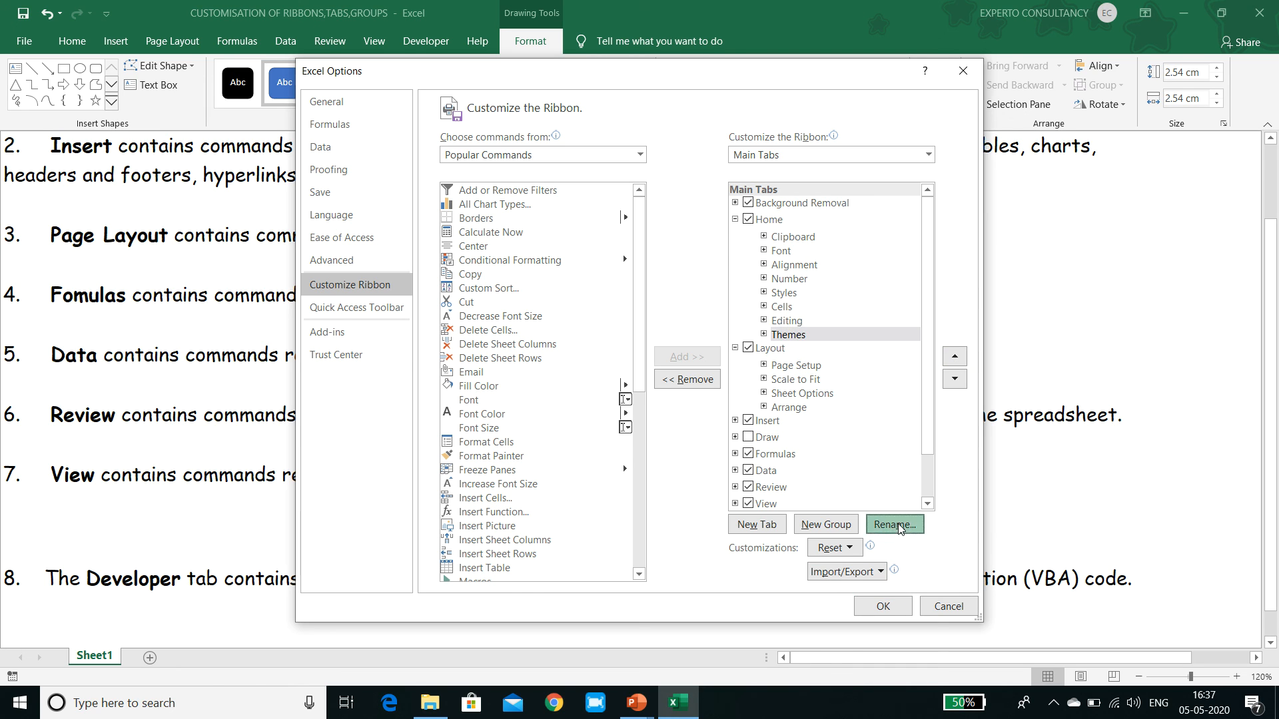
text(Design)
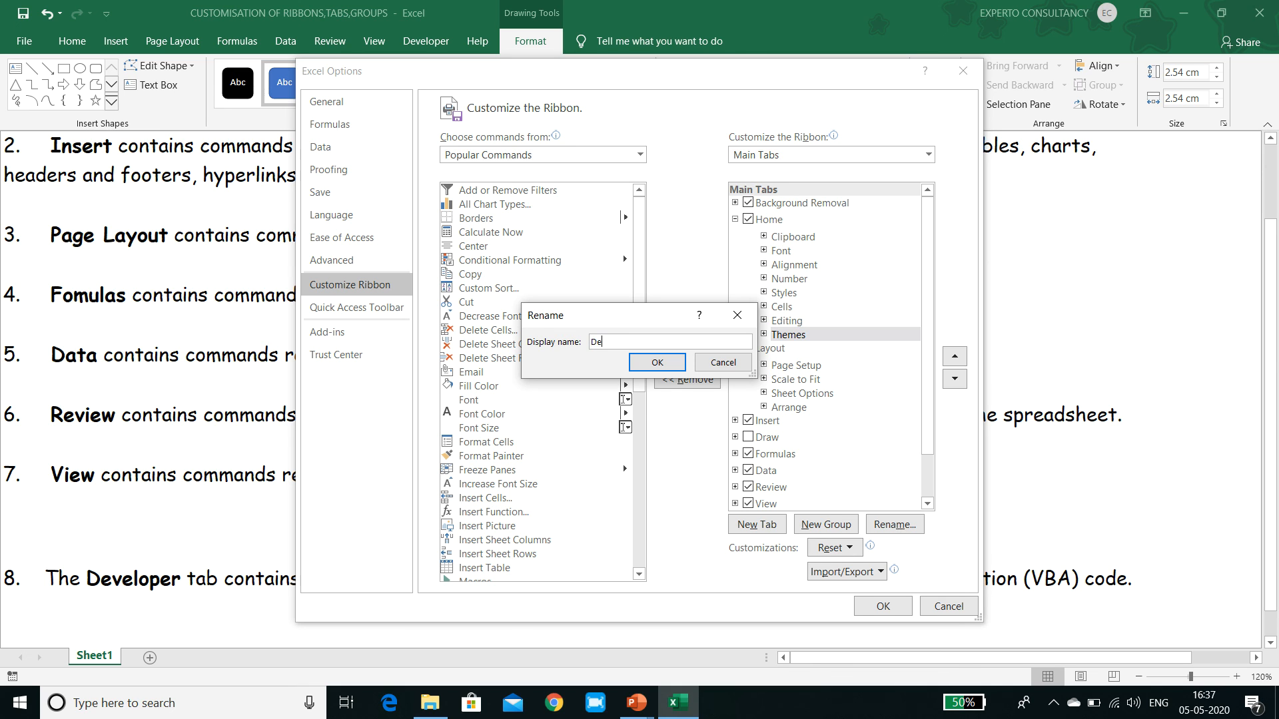
click(657, 364)
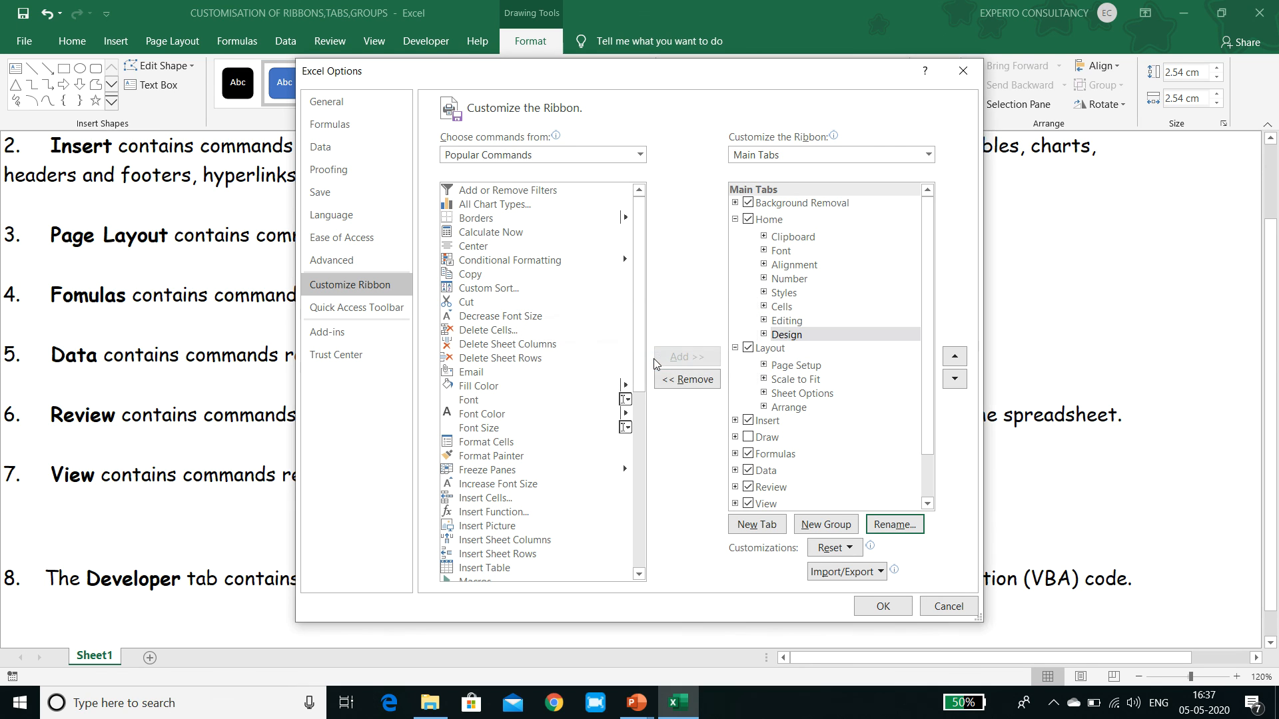
click(878, 606)
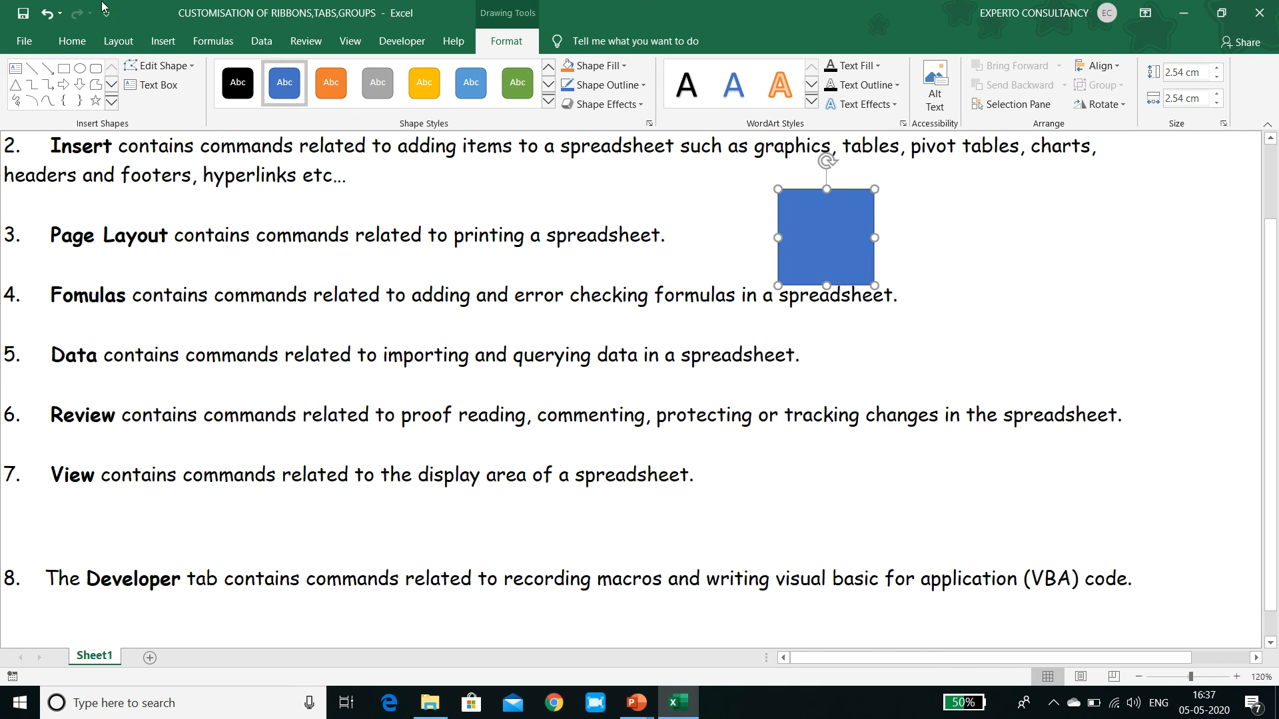
click(118, 42)
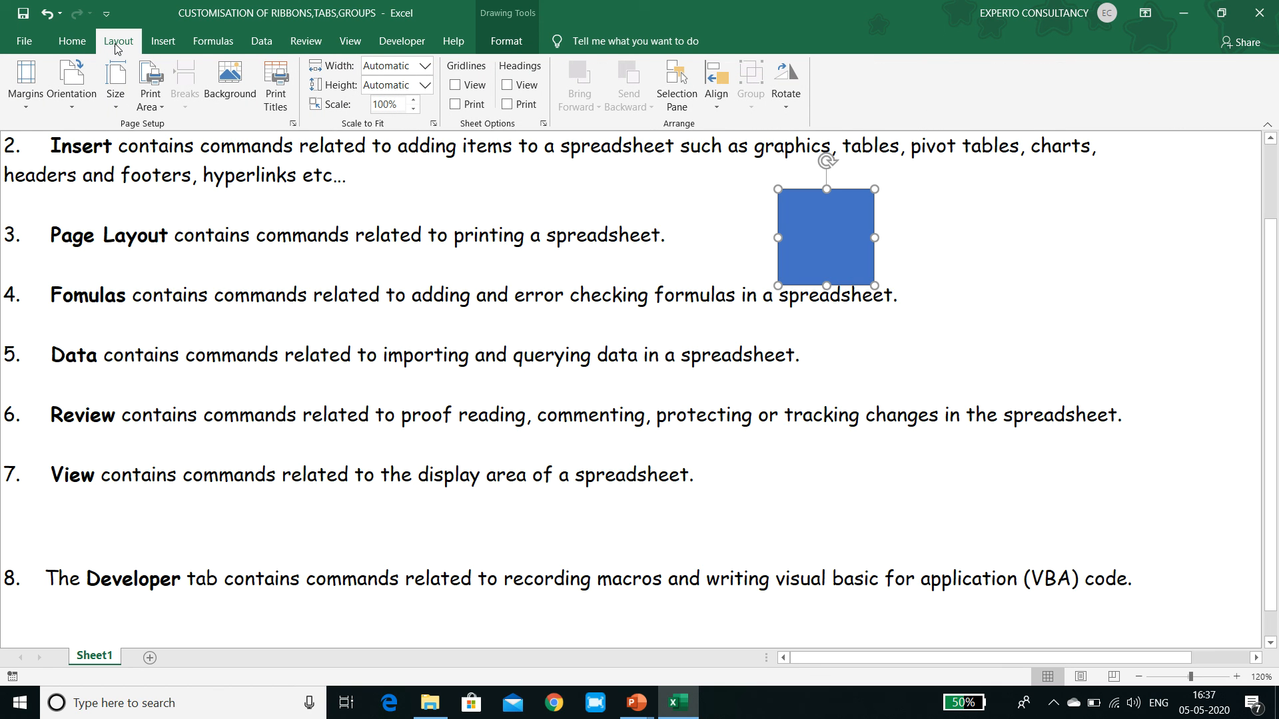
click(72, 47)
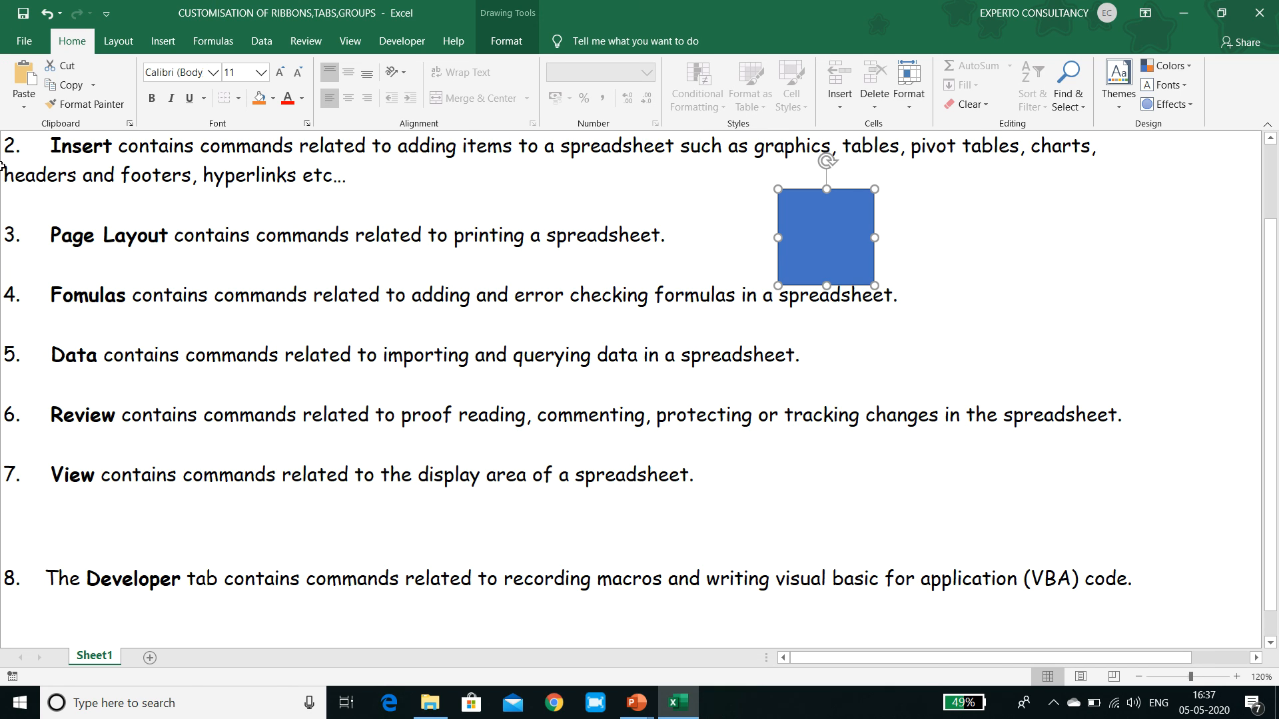
Reopen the ribbon customization and reset only the Layout tab to its default.
right_click(118, 81)
click(147, 117)
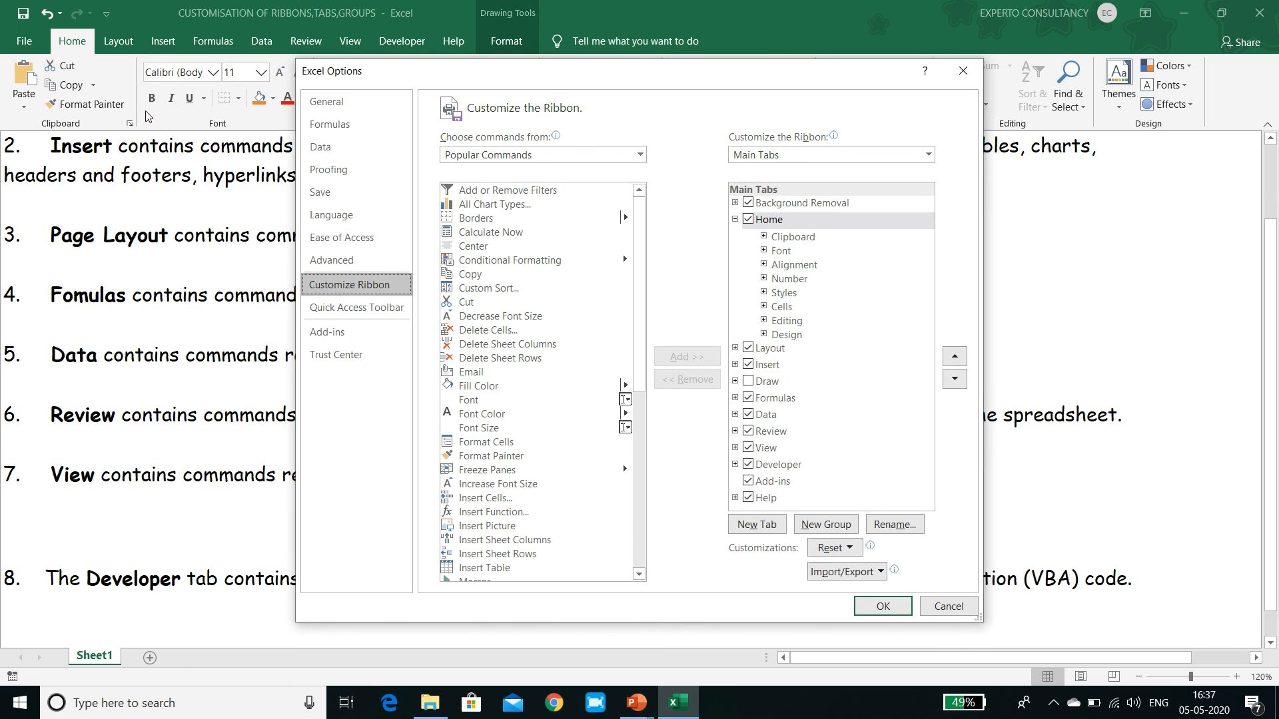
click(779, 355)
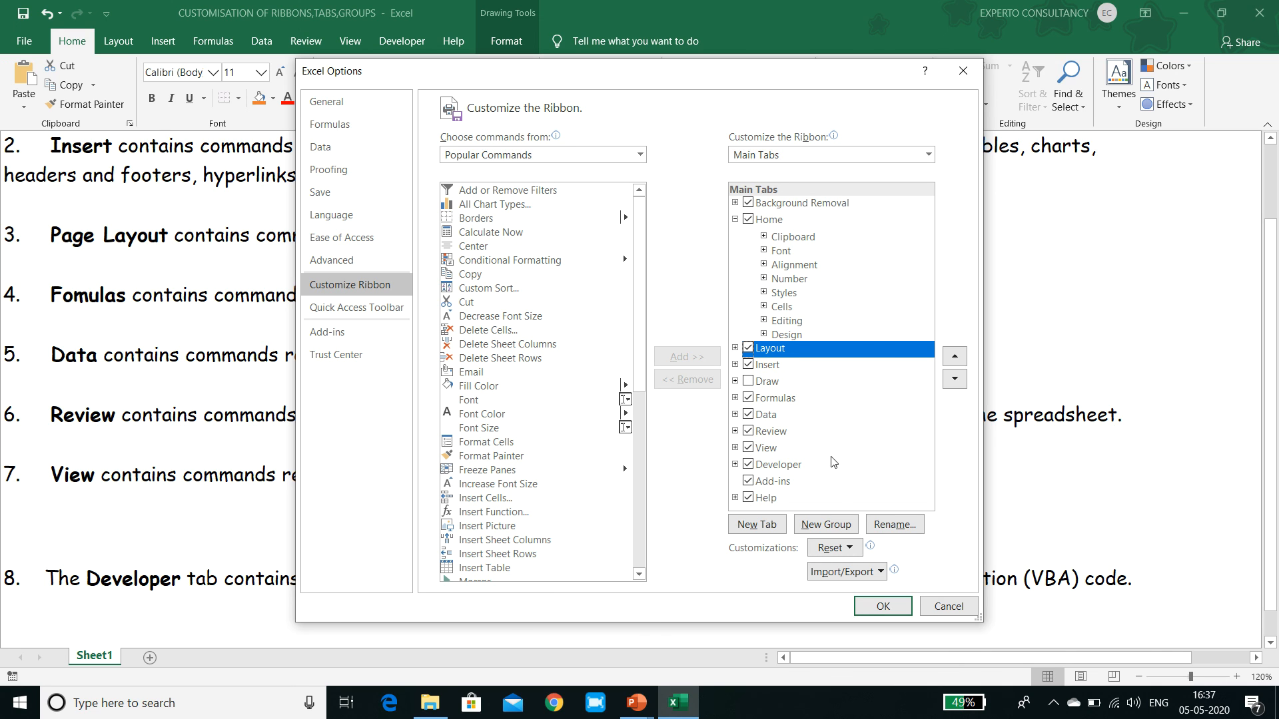
click(843, 548)
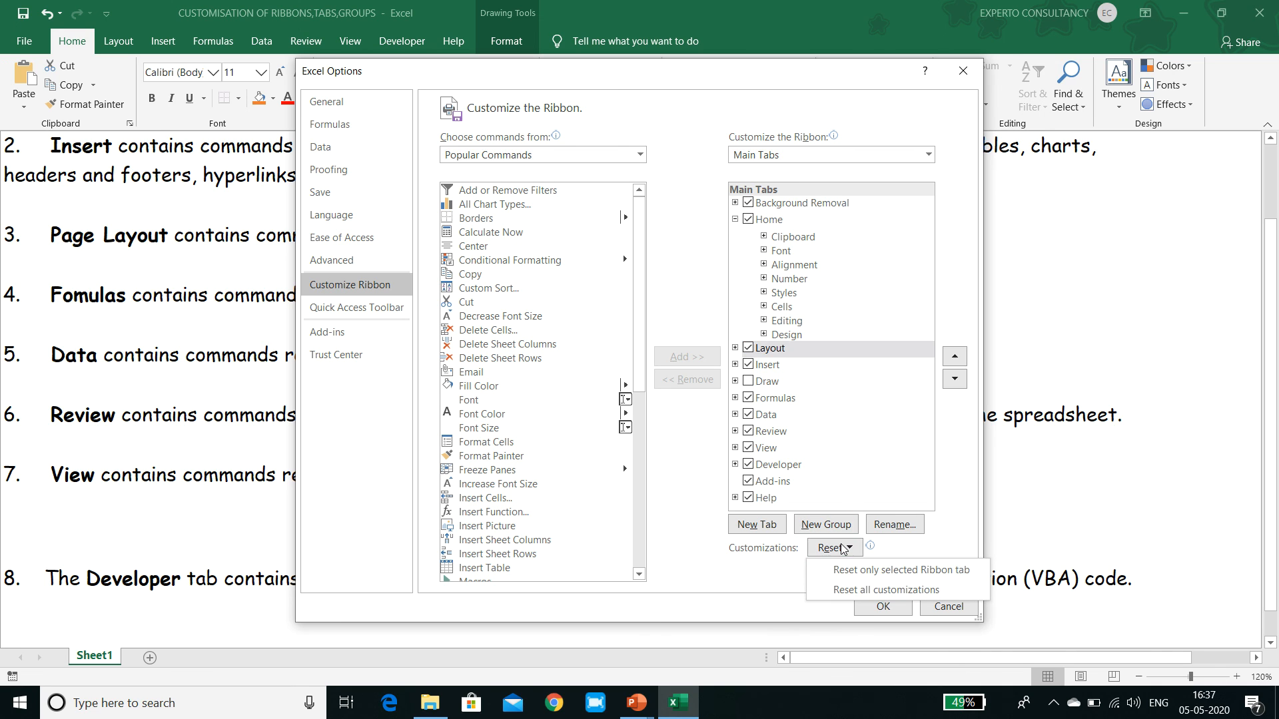
click(851, 573)
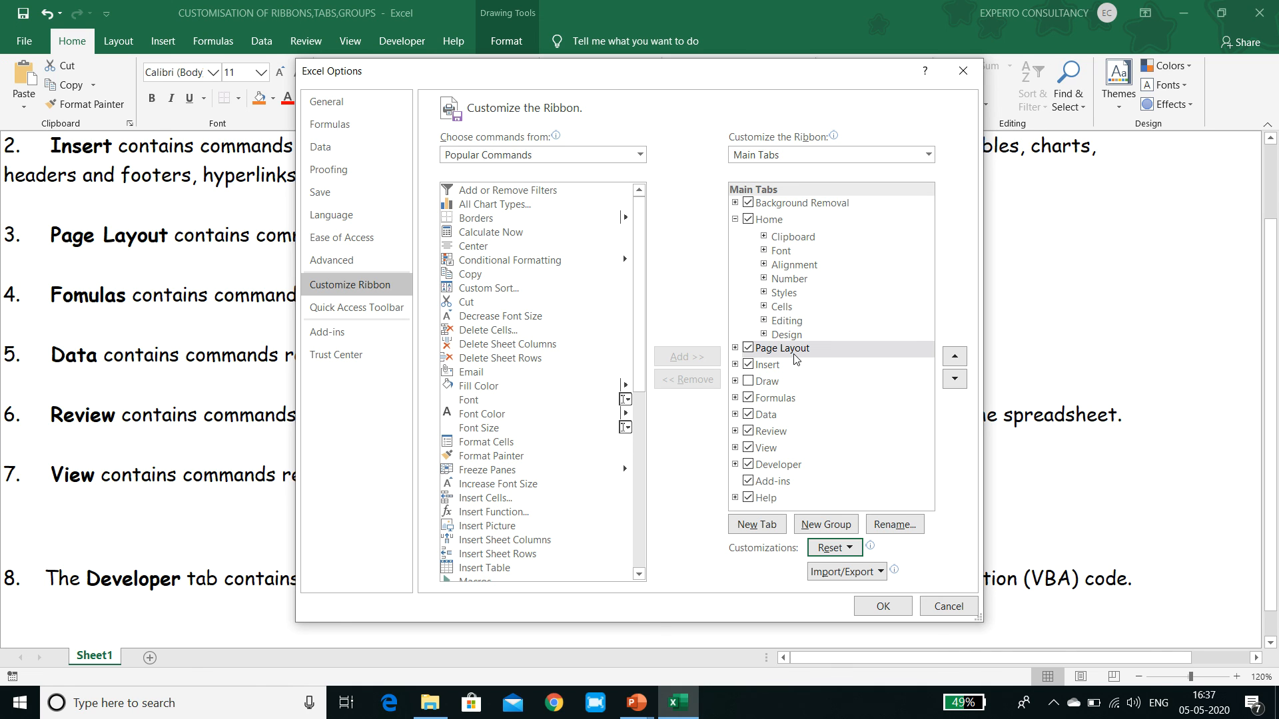
Reset only the Home tab, which holds the Design group, to its default.
click(785, 335)
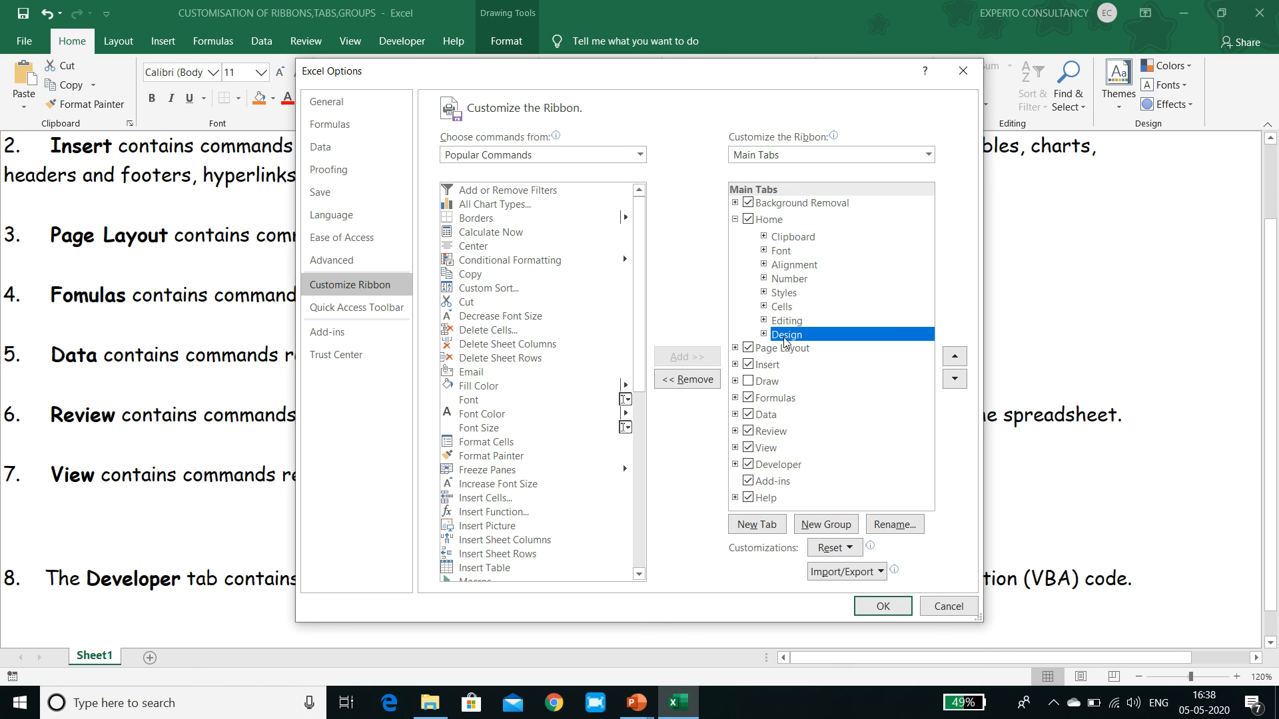
click(846, 545)
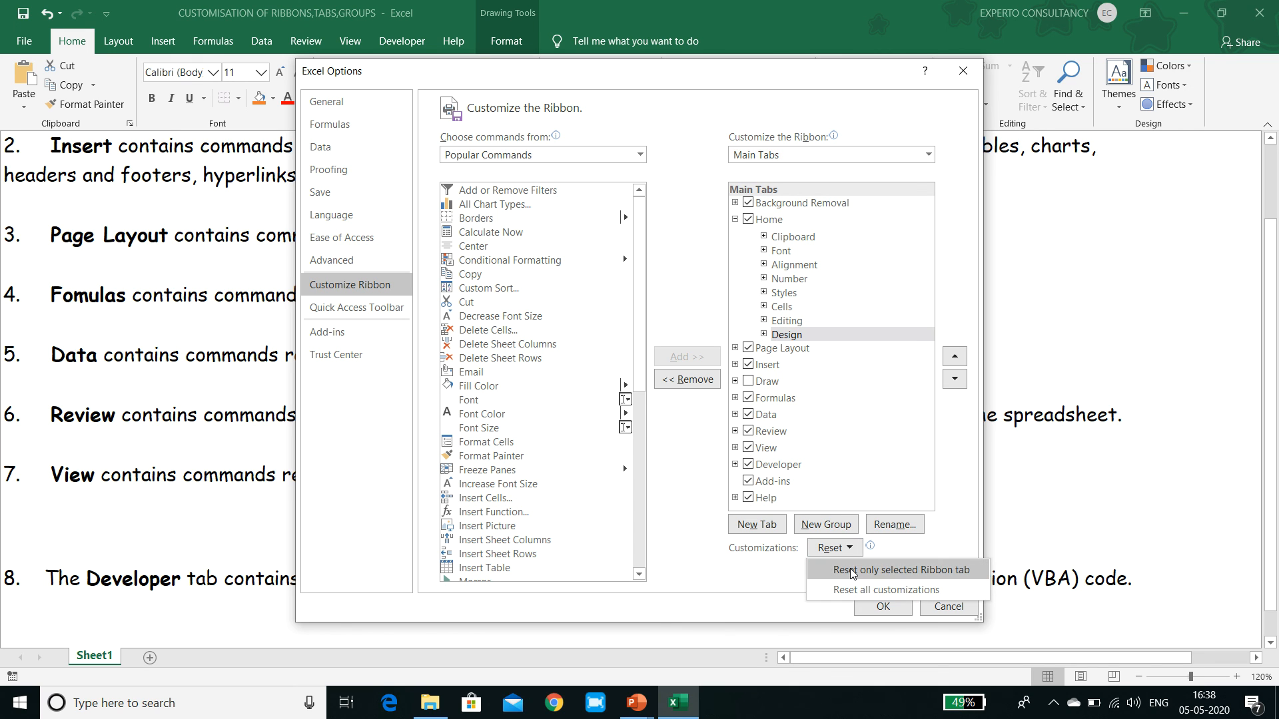
click(853, 571)
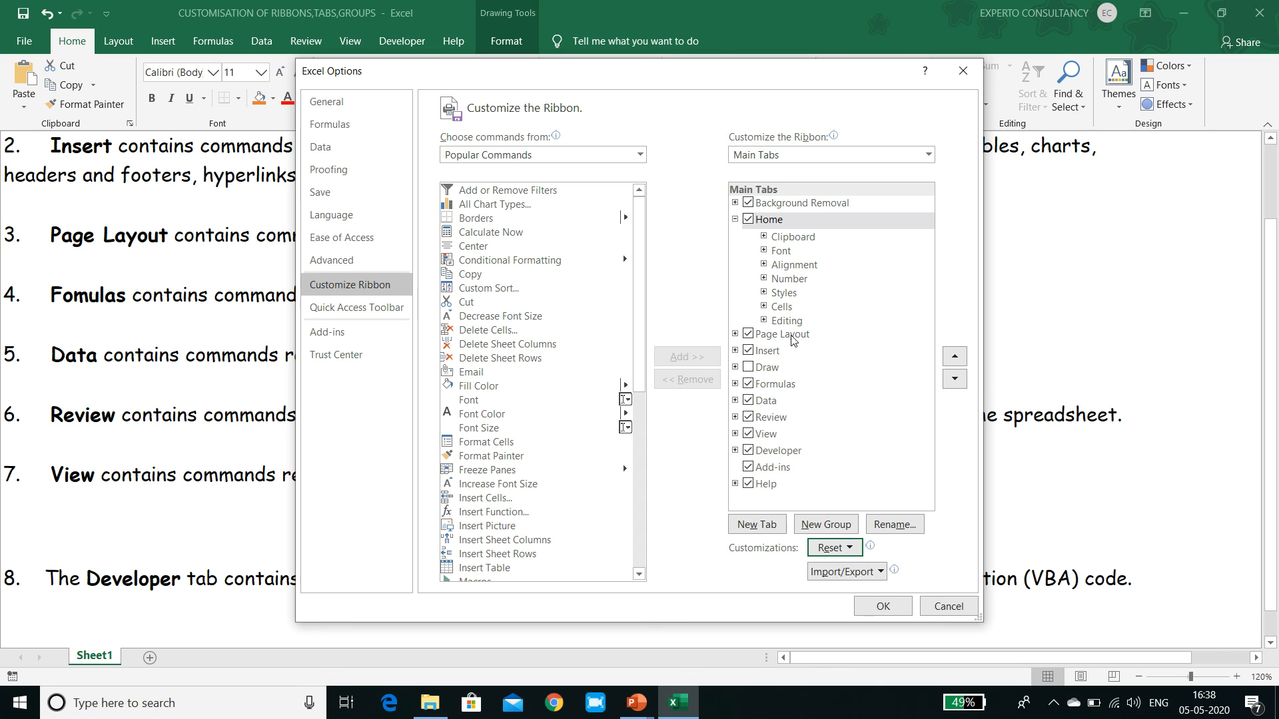
Move the Page Layout tab below Insert, apply the customization and check the Page Layout and Home commands.
click(735, 334)
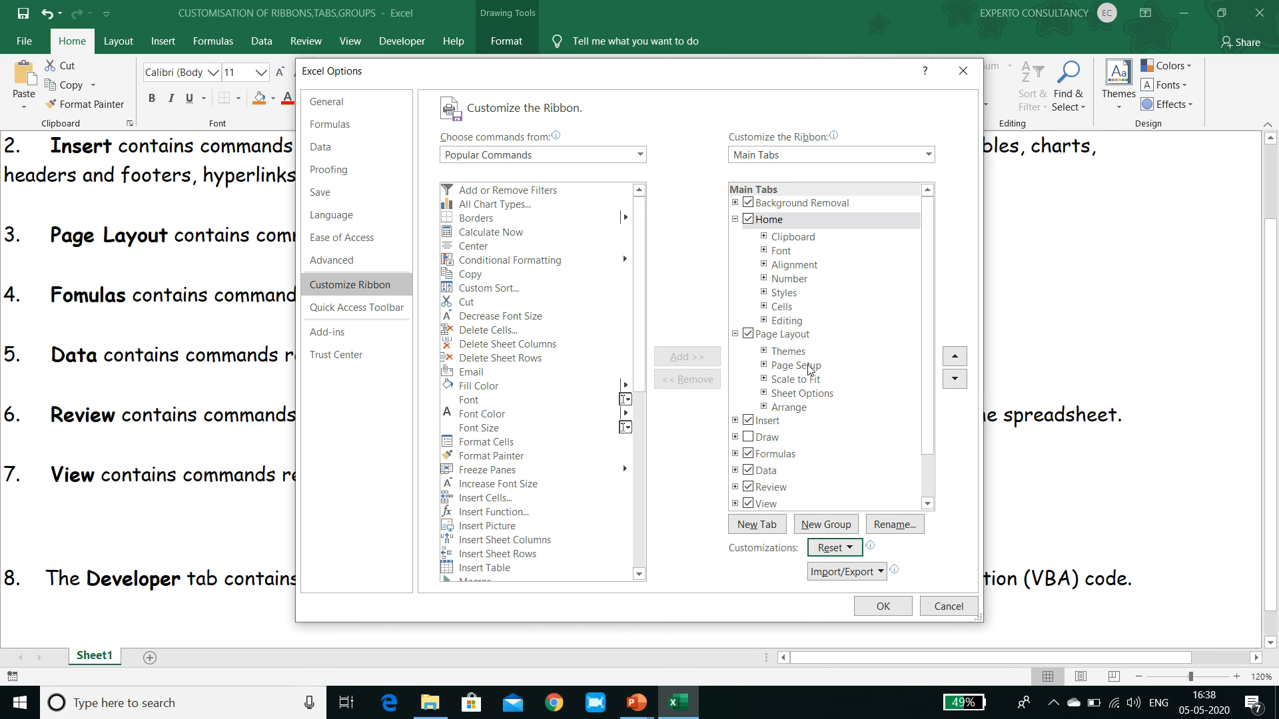
click(798, 338)
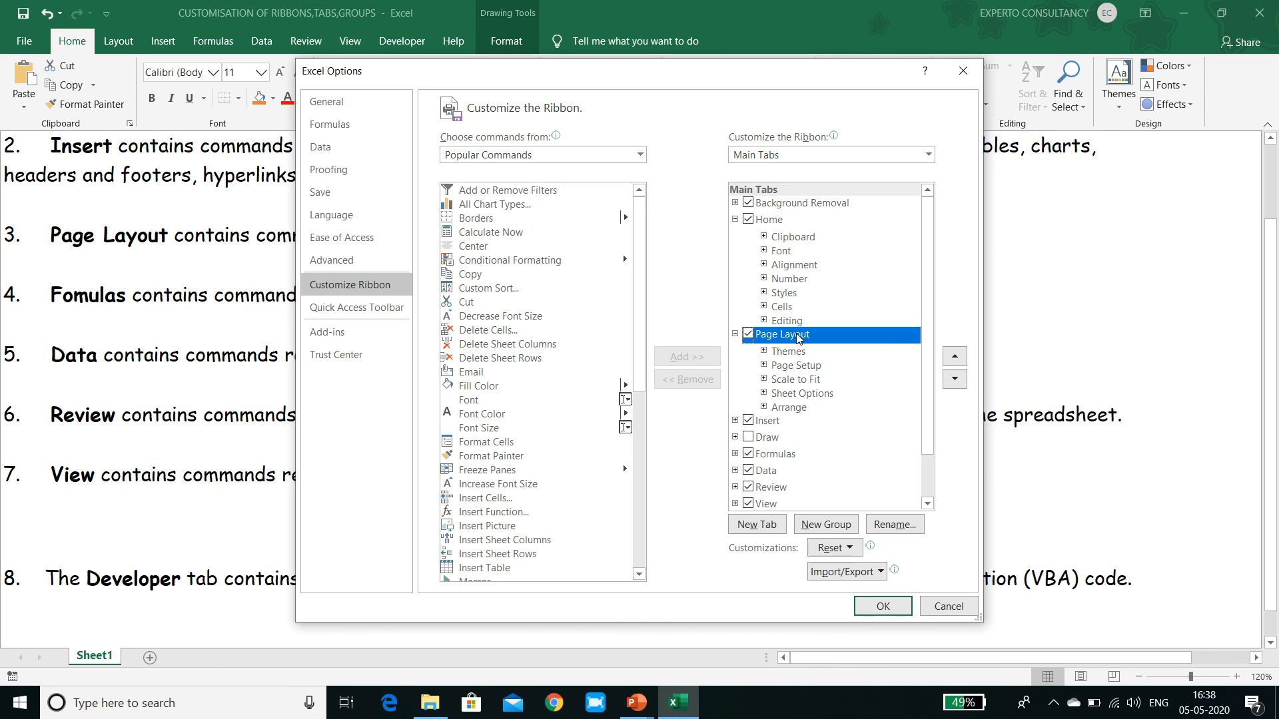
click(954, 379)
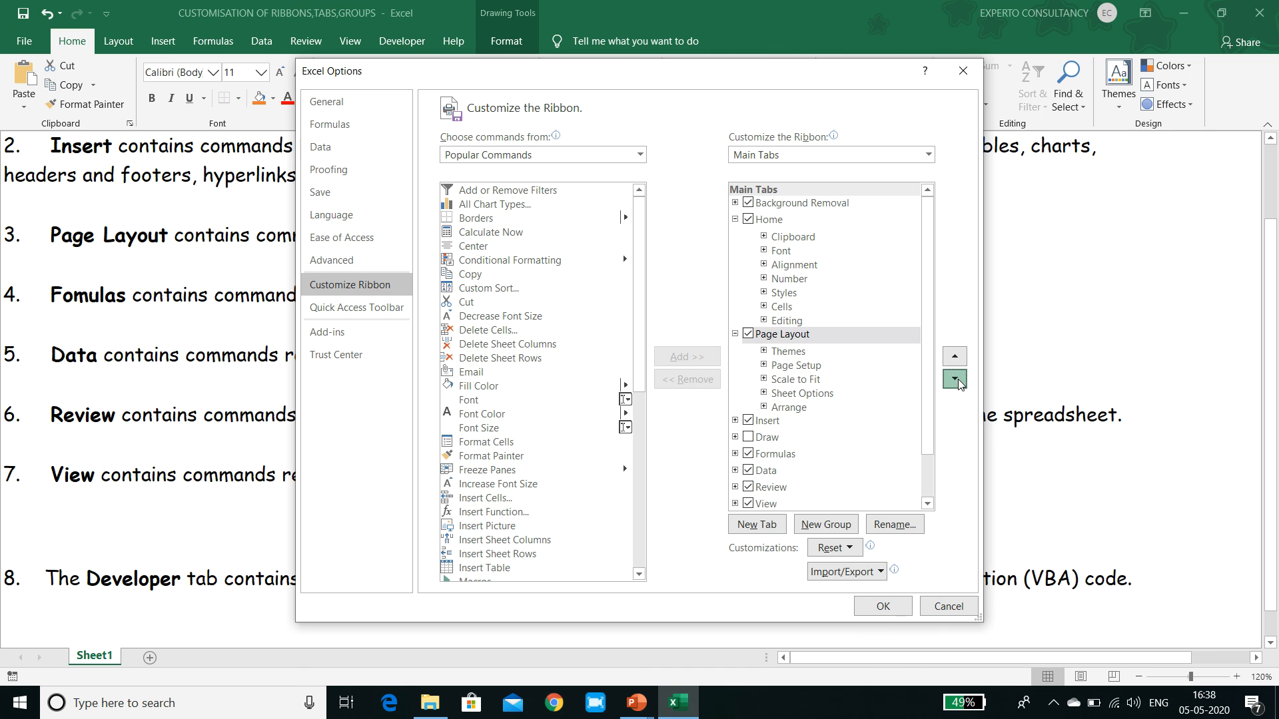
click(884, 605)
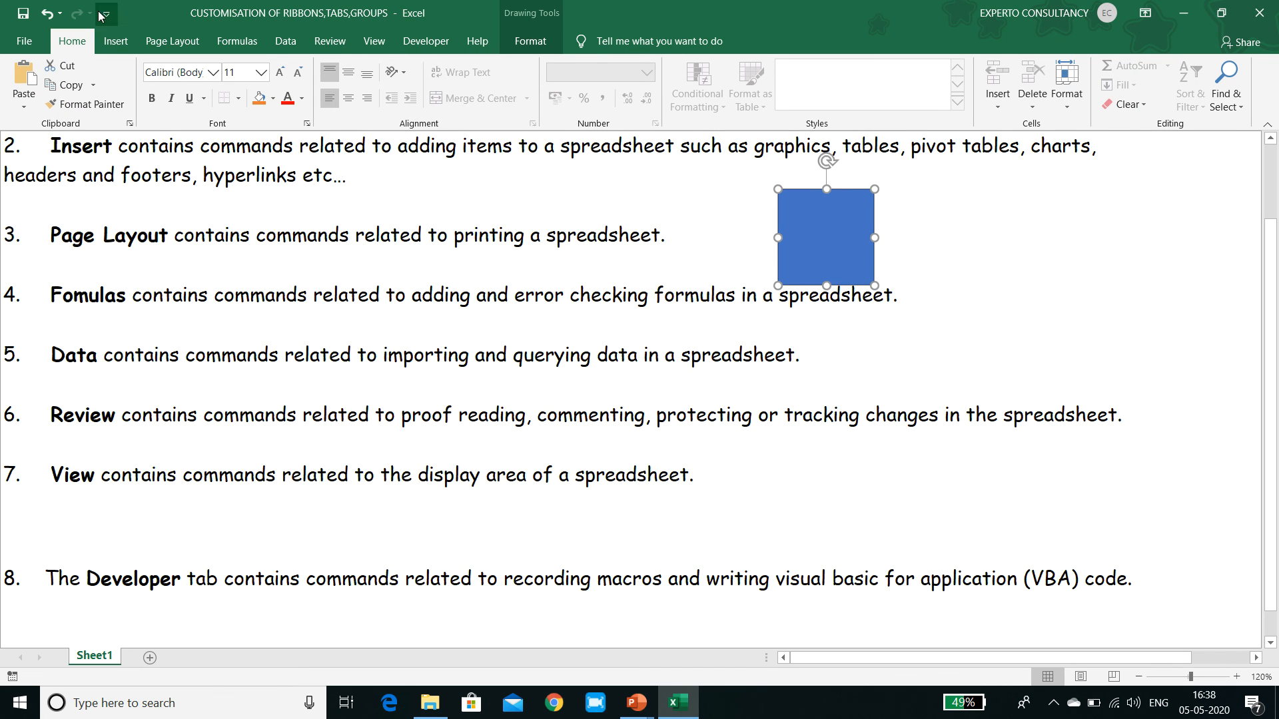
click(172, 40)
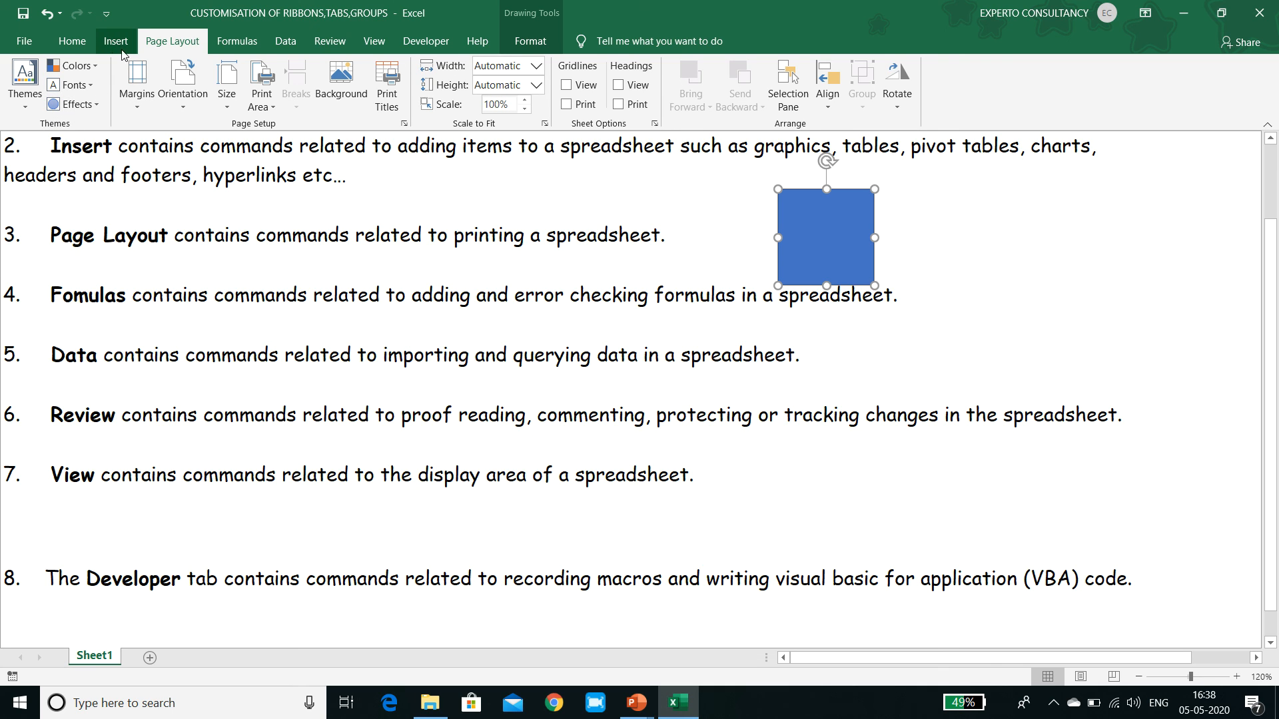
click(70, 43)
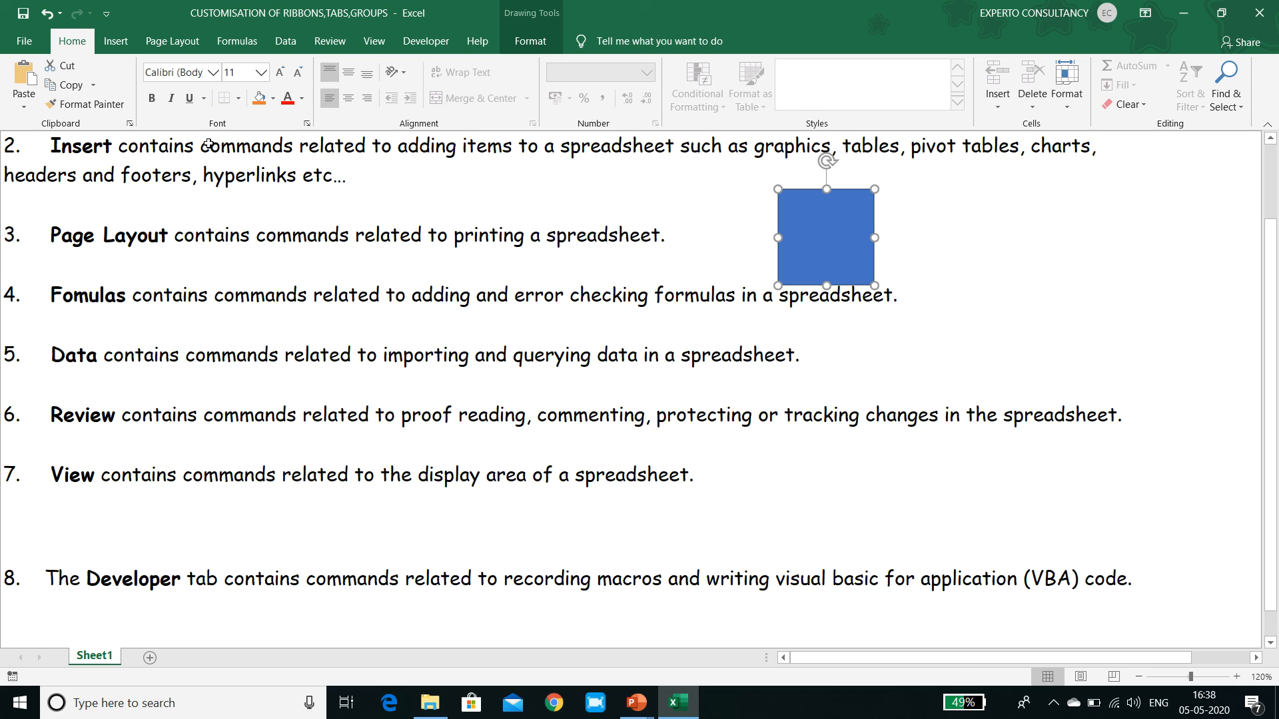
Hide the Insert tab and remove the Clipboard group from the Home tab through the ribbon customization.
right_click(180, 127)
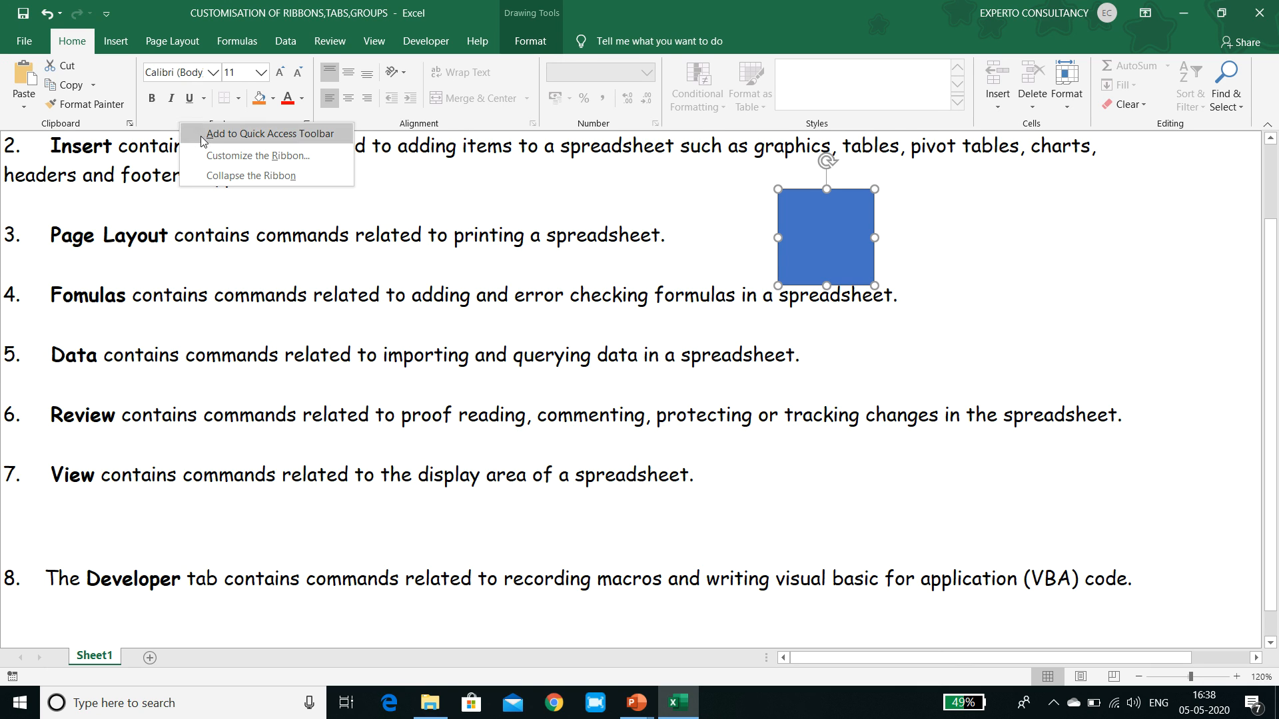
click(212, 156)
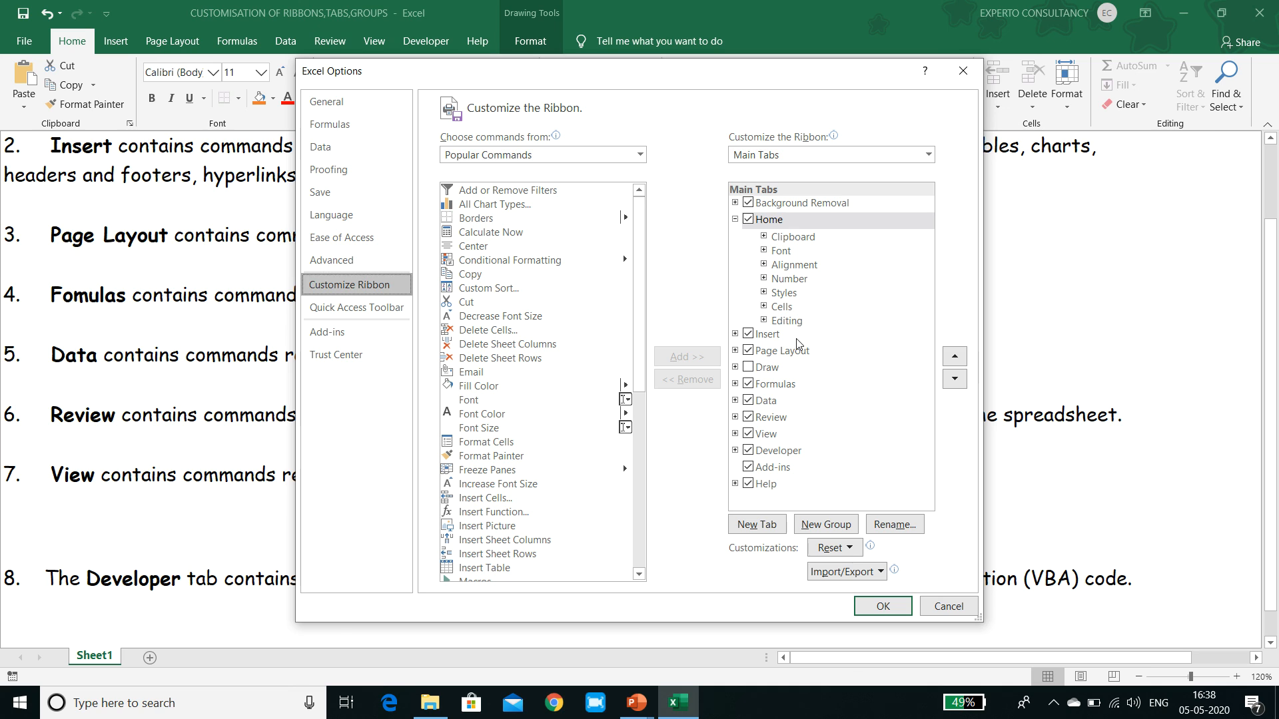
click(748, 335)
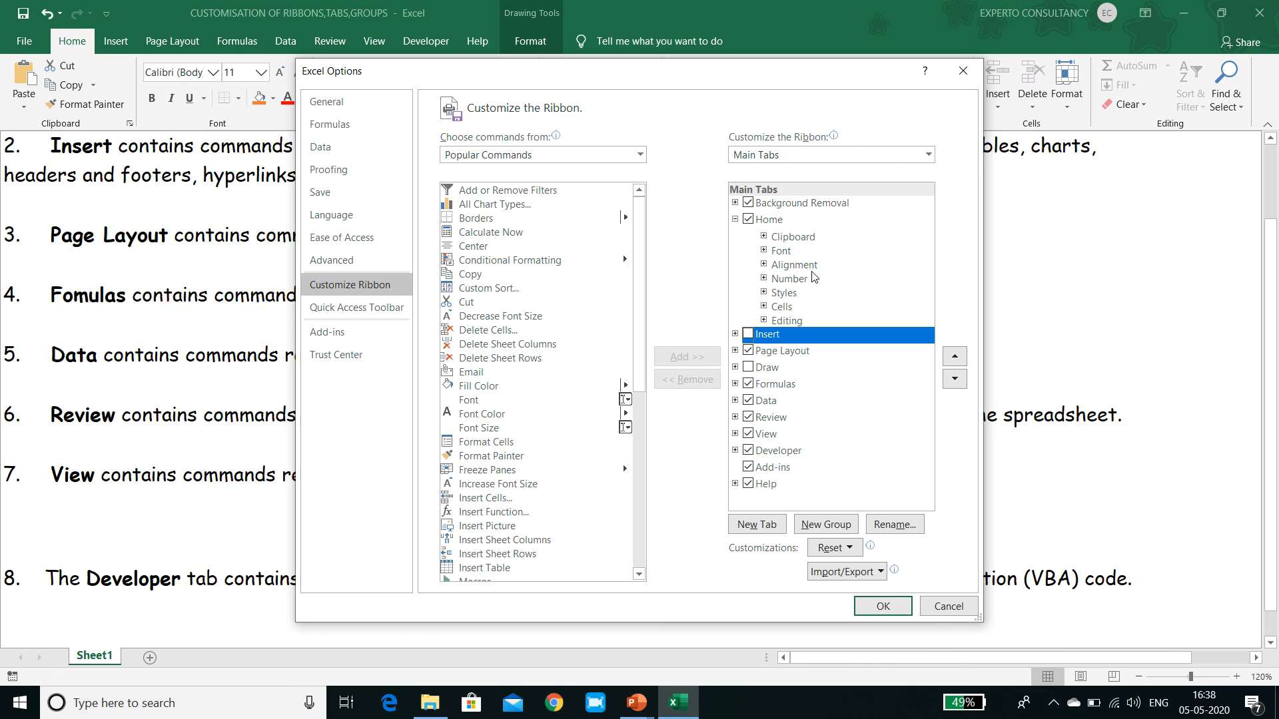
click(809, 238)
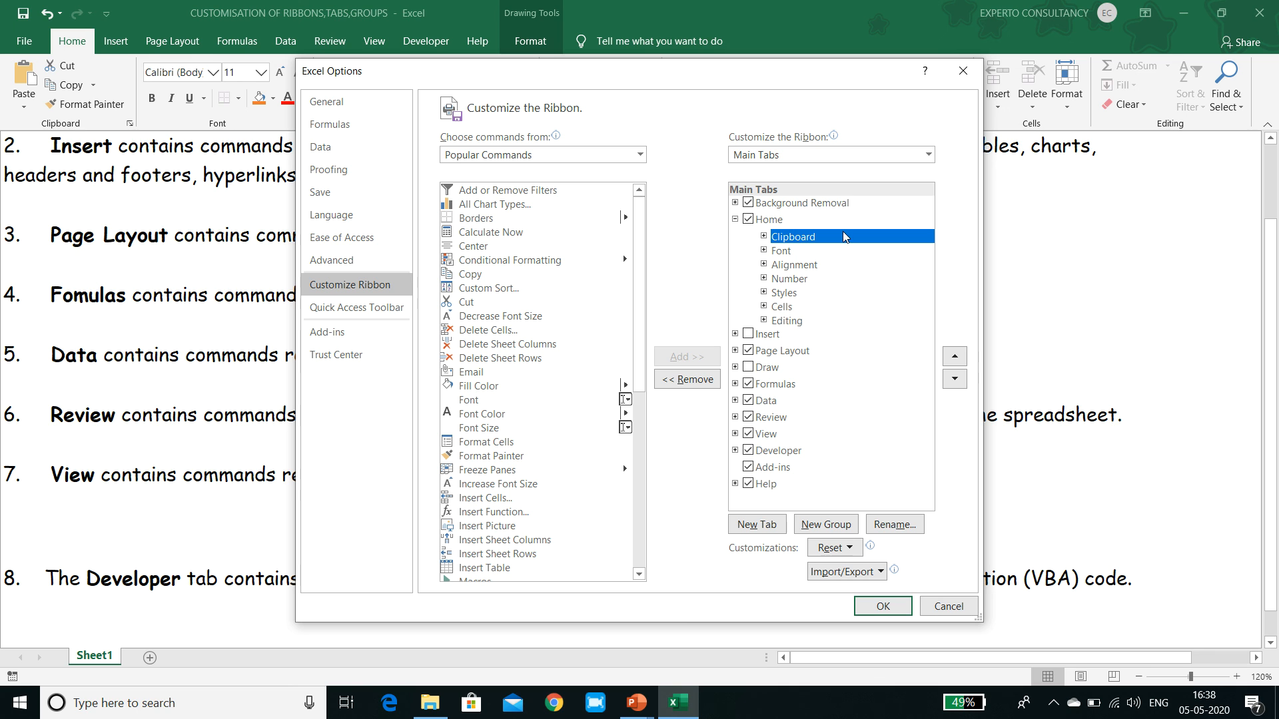
click(691, 379)
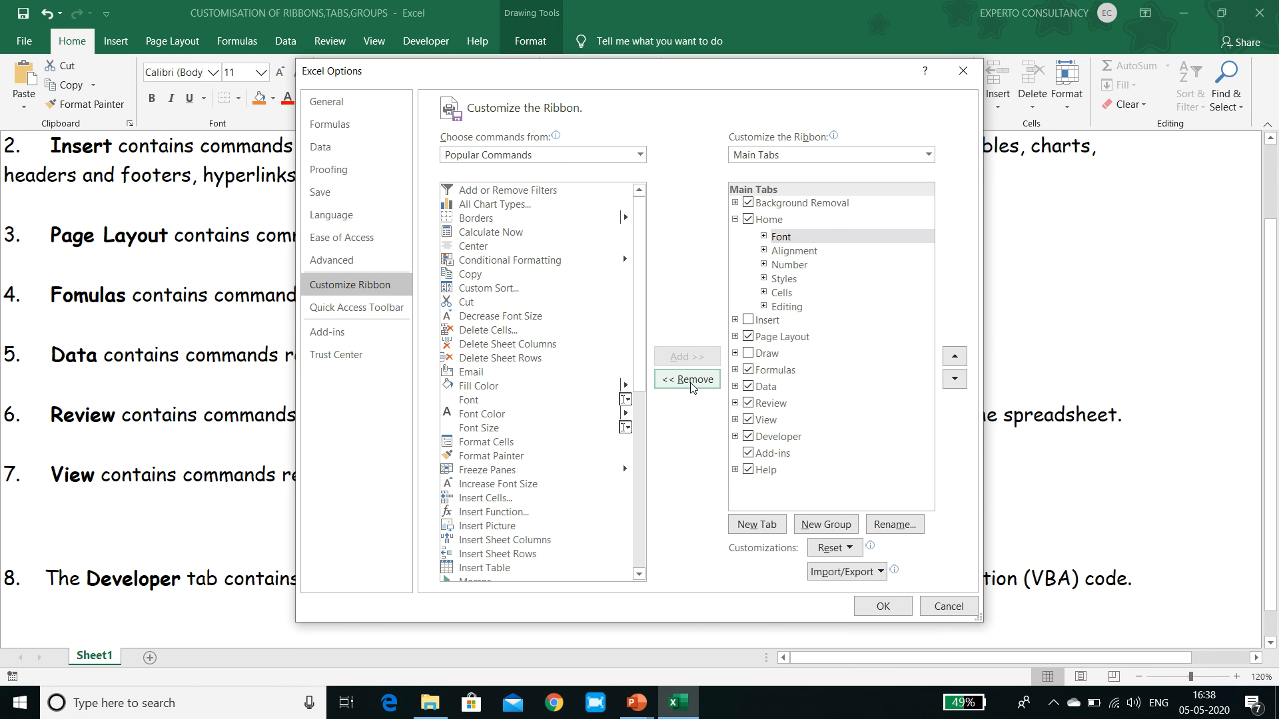
click(880, 606)
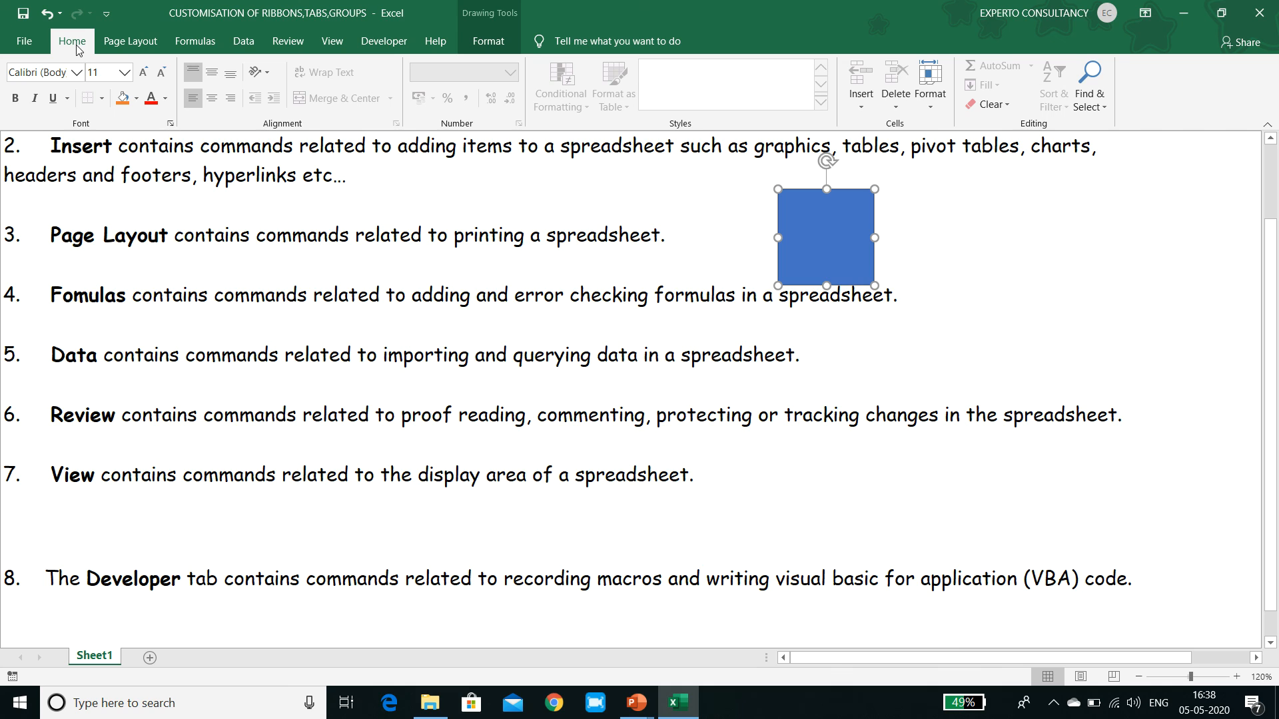
Reopen the ribbon customization and reset only the Home tab to its default groups.
right_click(214, 122)
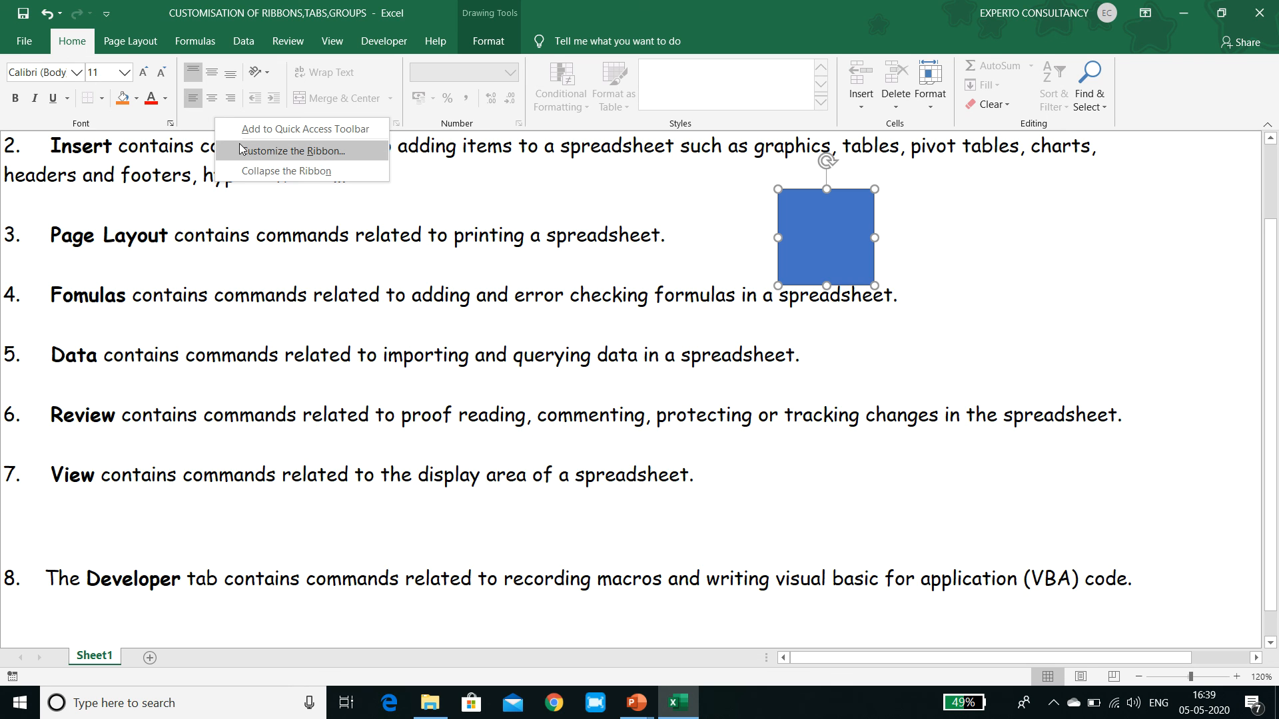
click(293, 151)
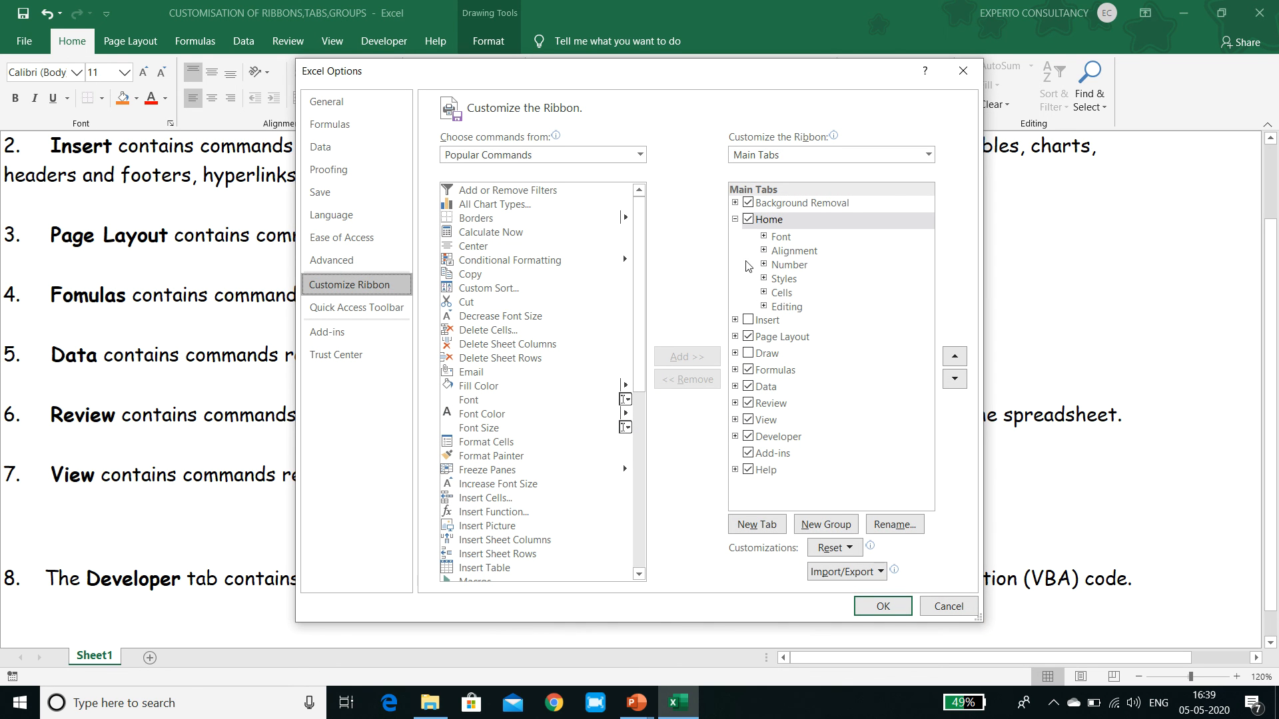
click(814, 224)
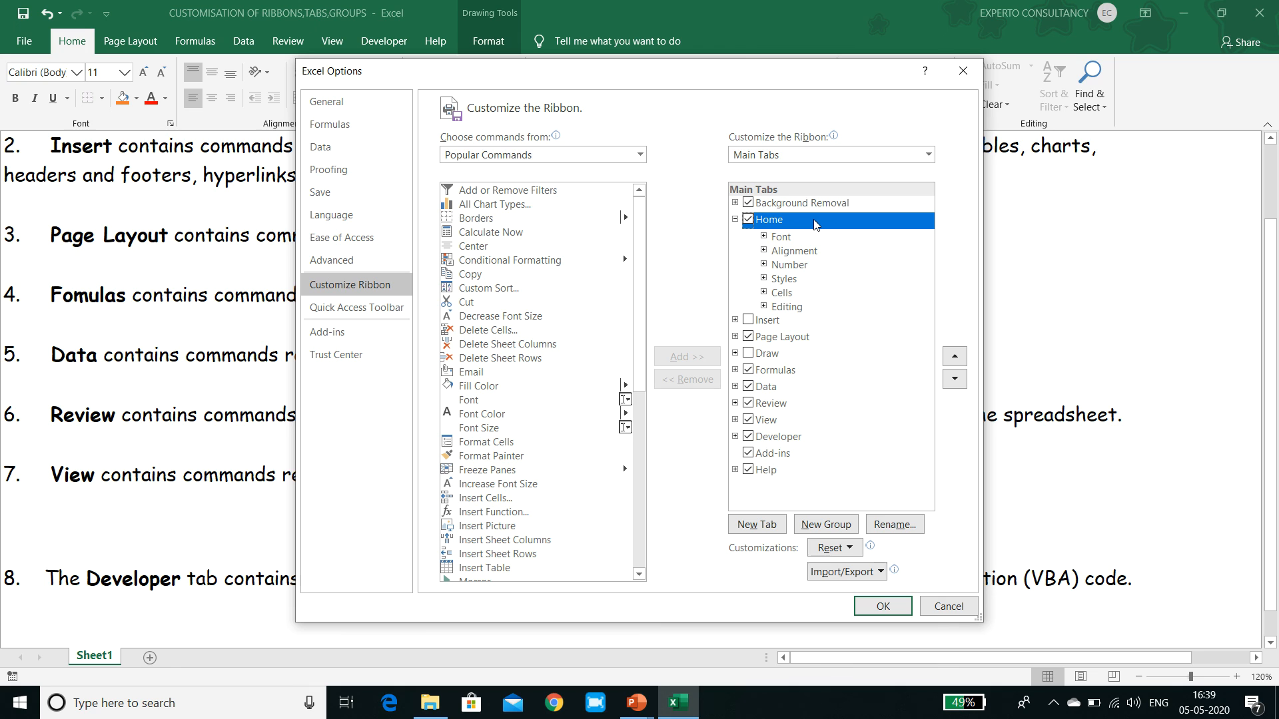
click(850, 549)
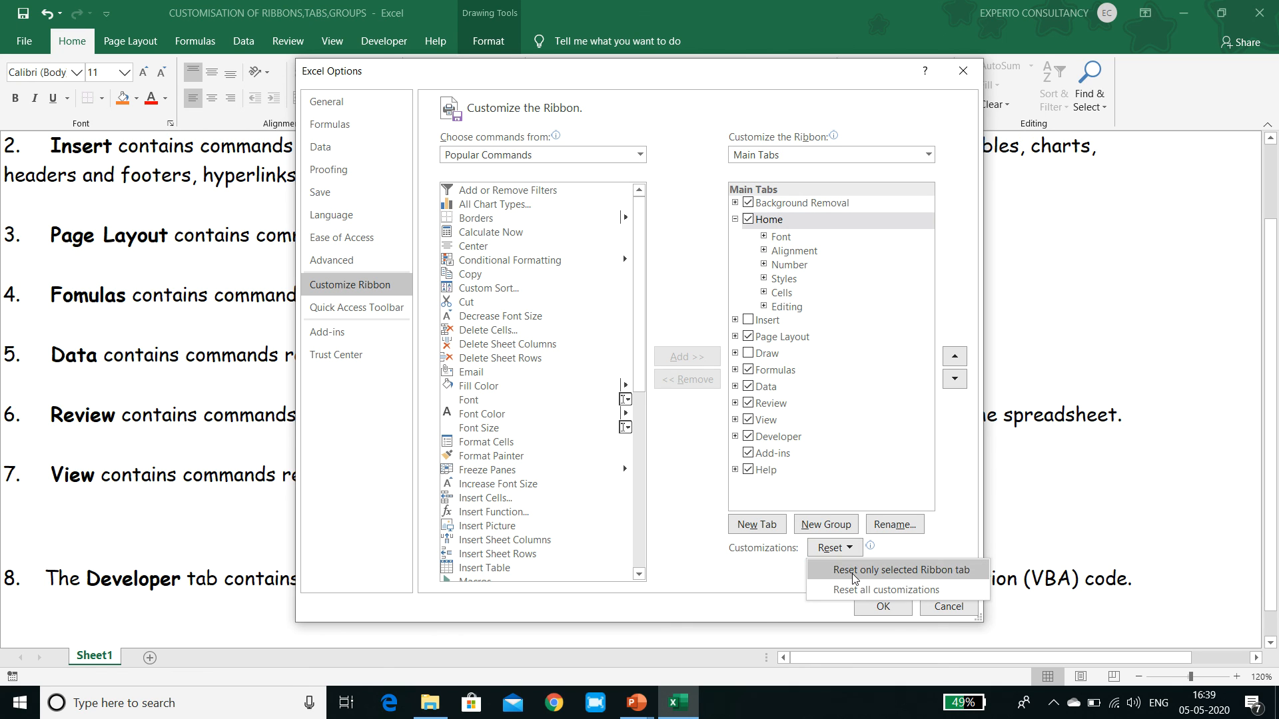
click(853, 572)
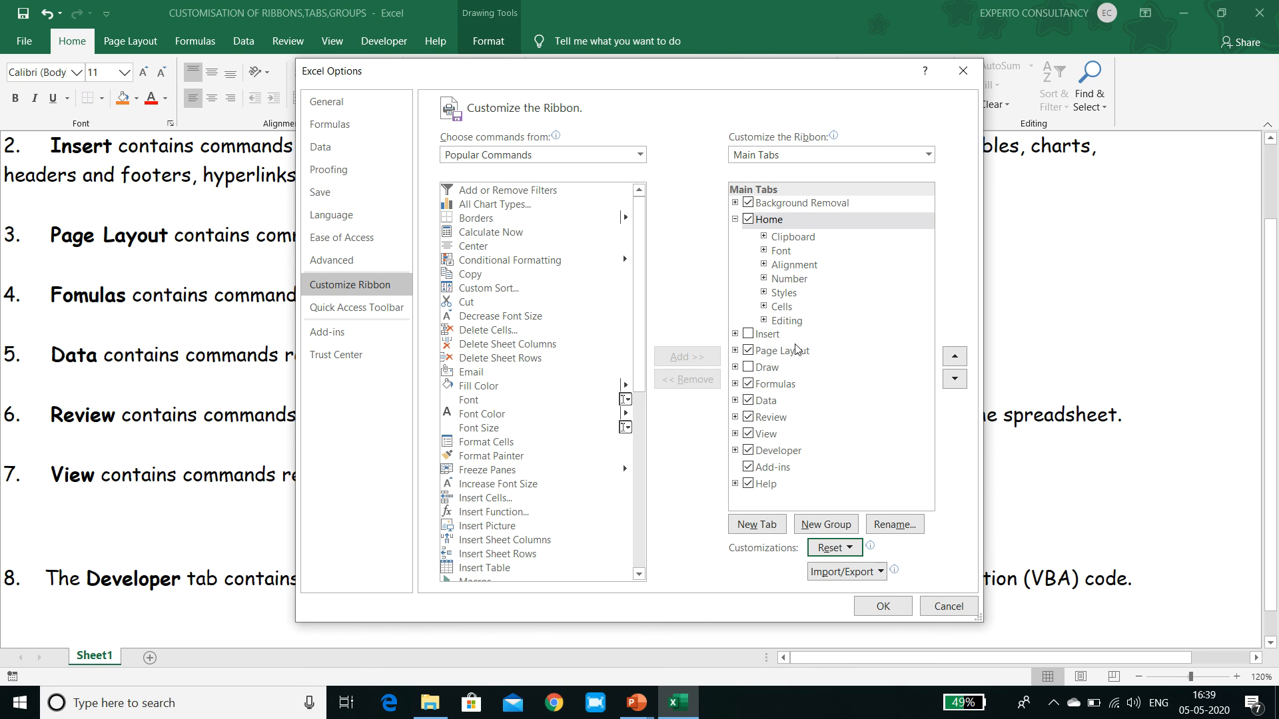
Make the Insert tab visible again, apply the customization and check the Insert and Home commands.
click(748, 334)
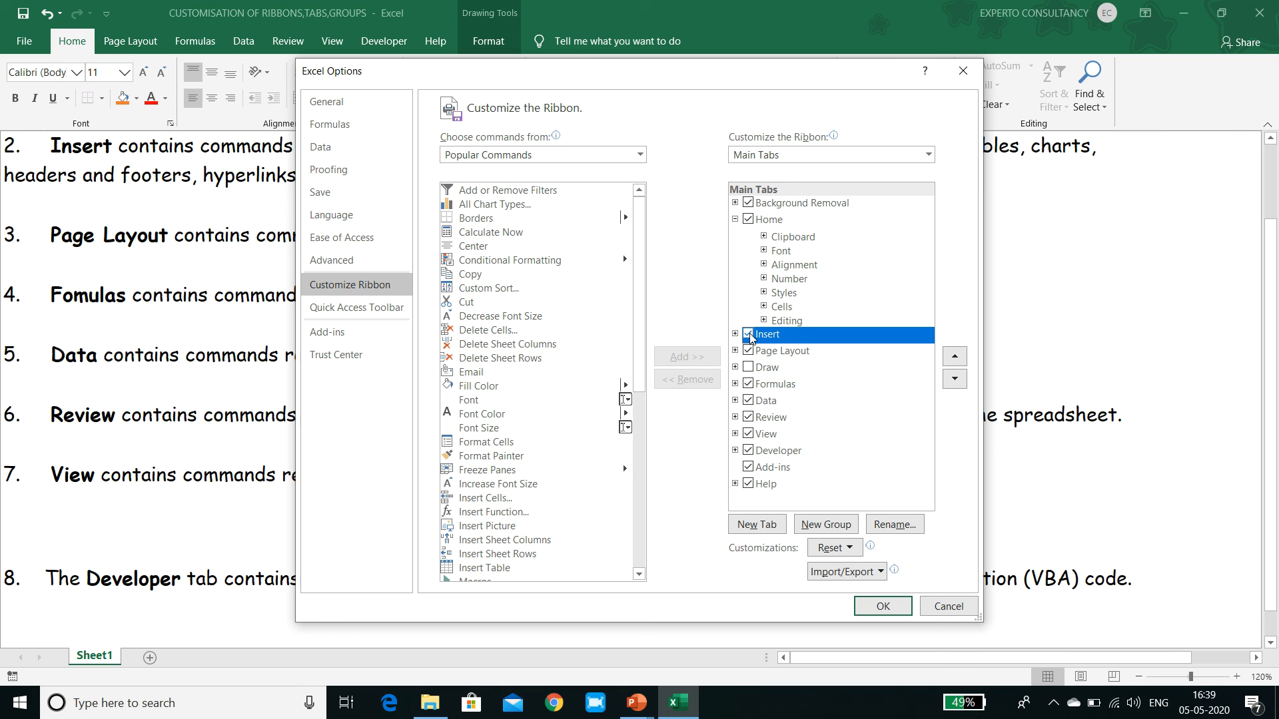
click(895, 605)
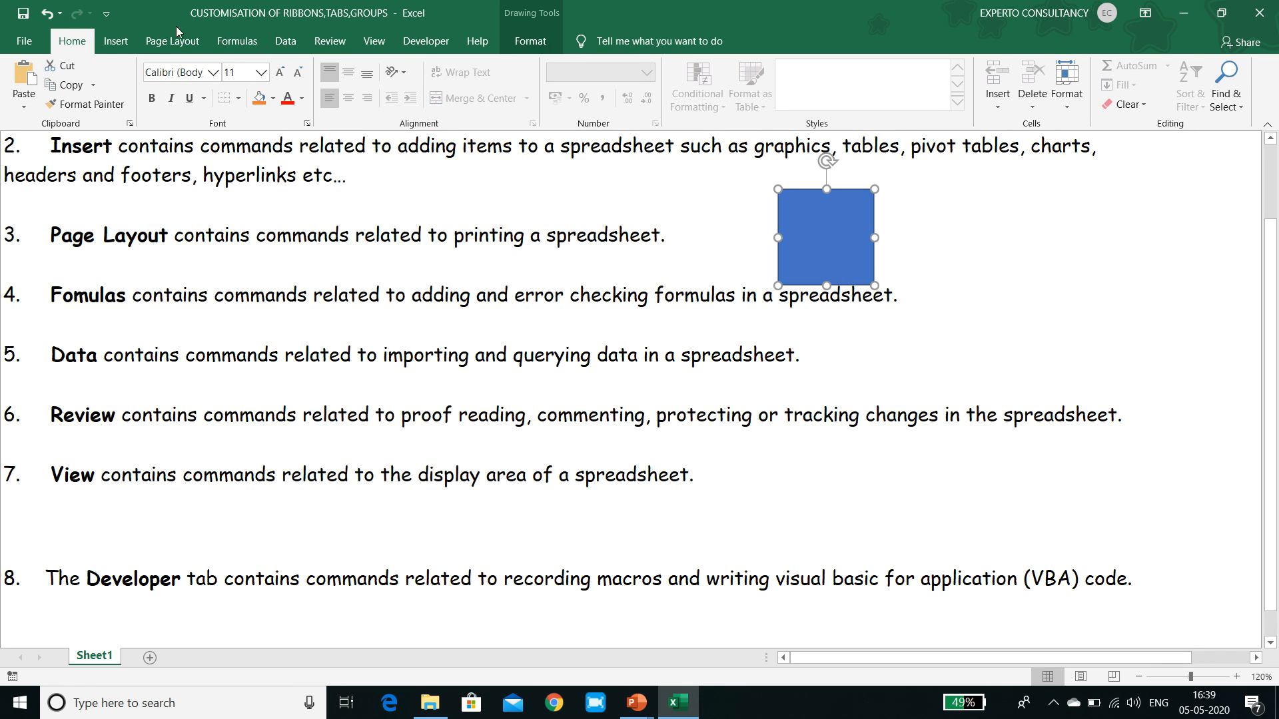
click(120, 43)
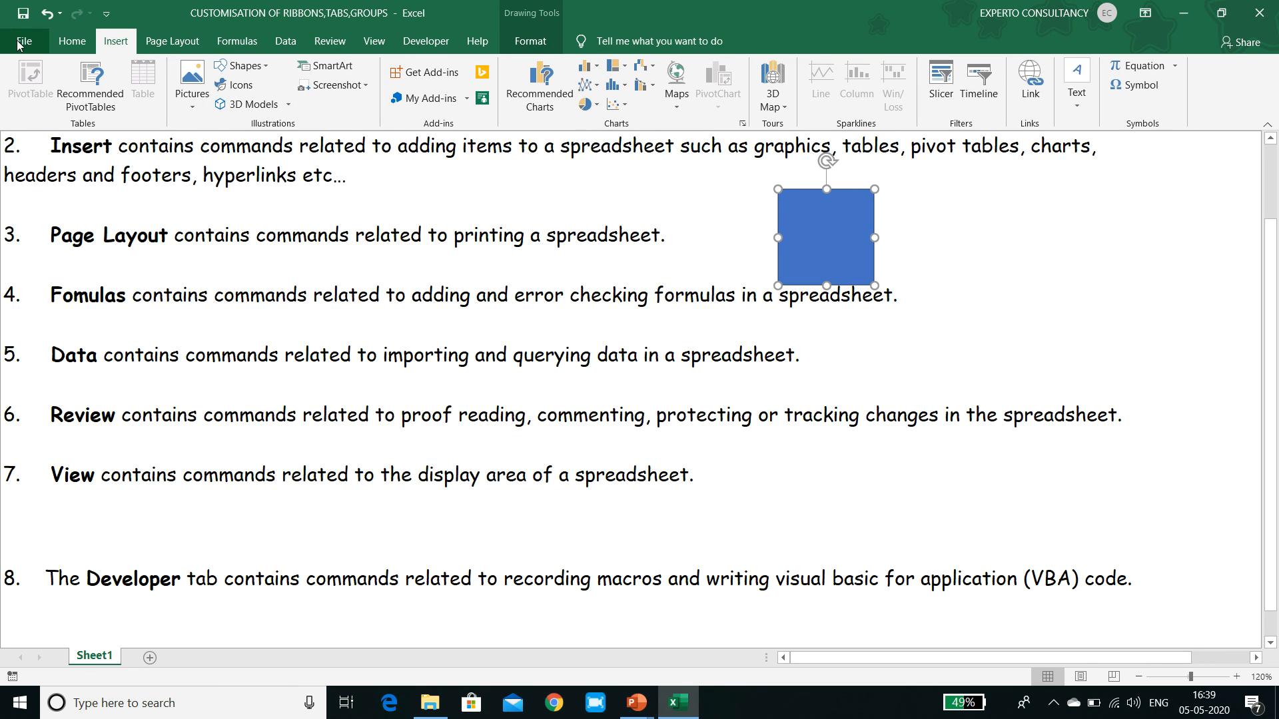
click(71, 42)
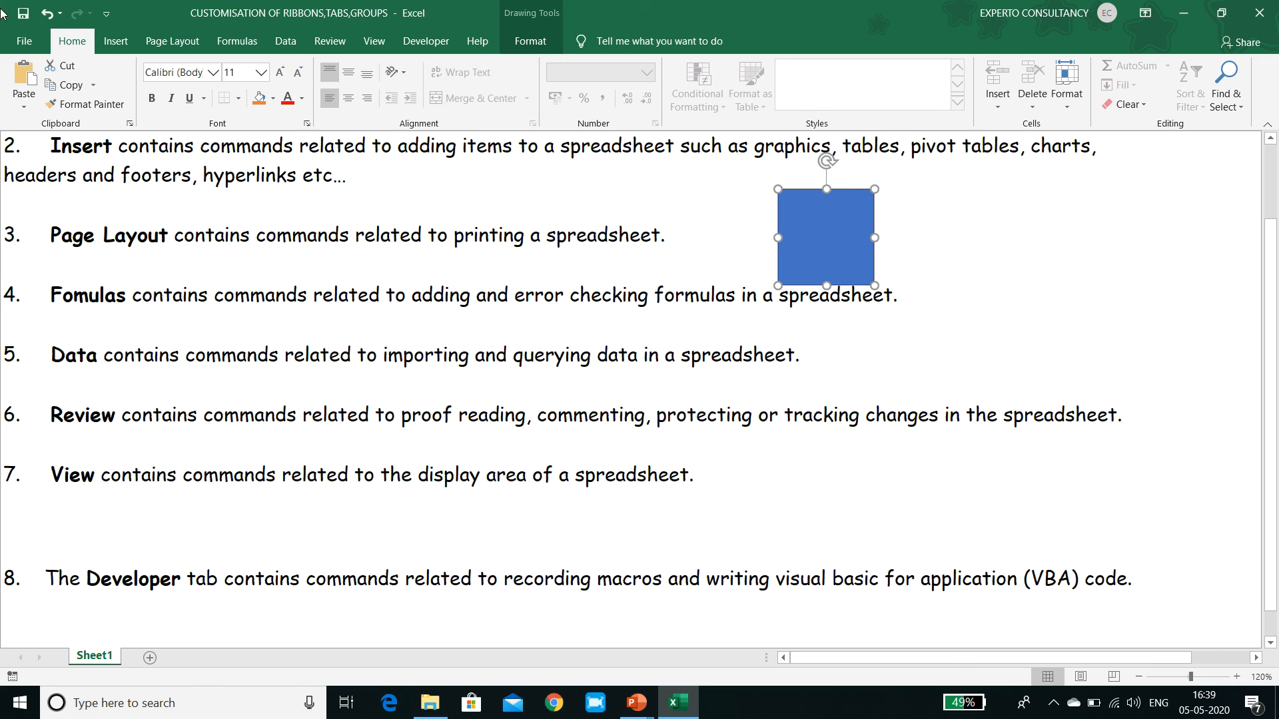
Reopen the ribbon customization, add a new custom tab after Home and rename it "Personalised Tab".
right_click(117, 82)
click(141, 110)
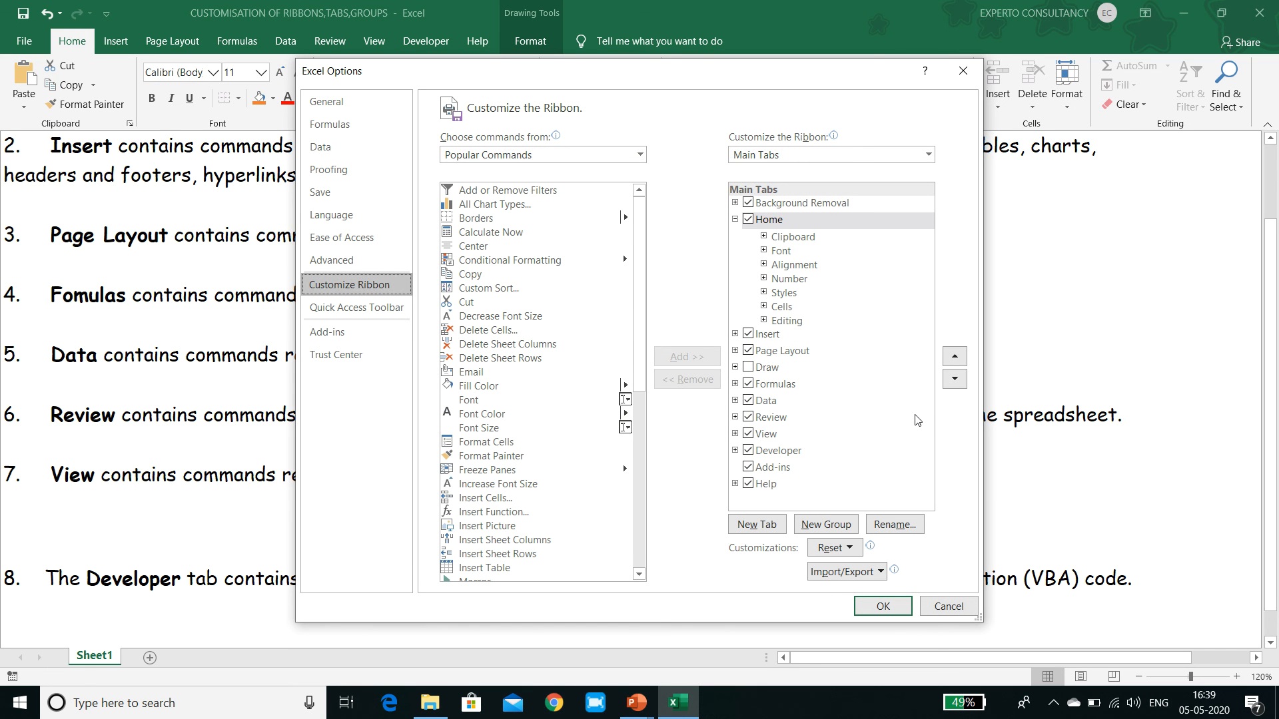
click(757, 524)
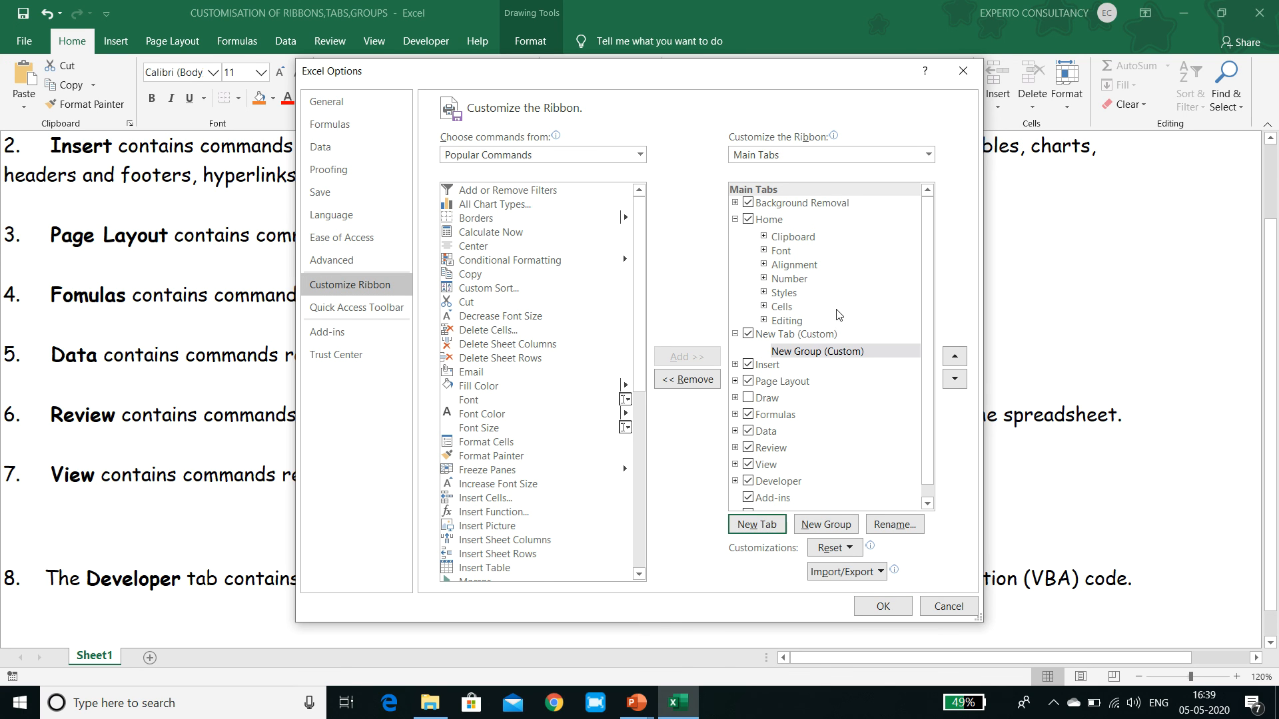
click(818, 335)
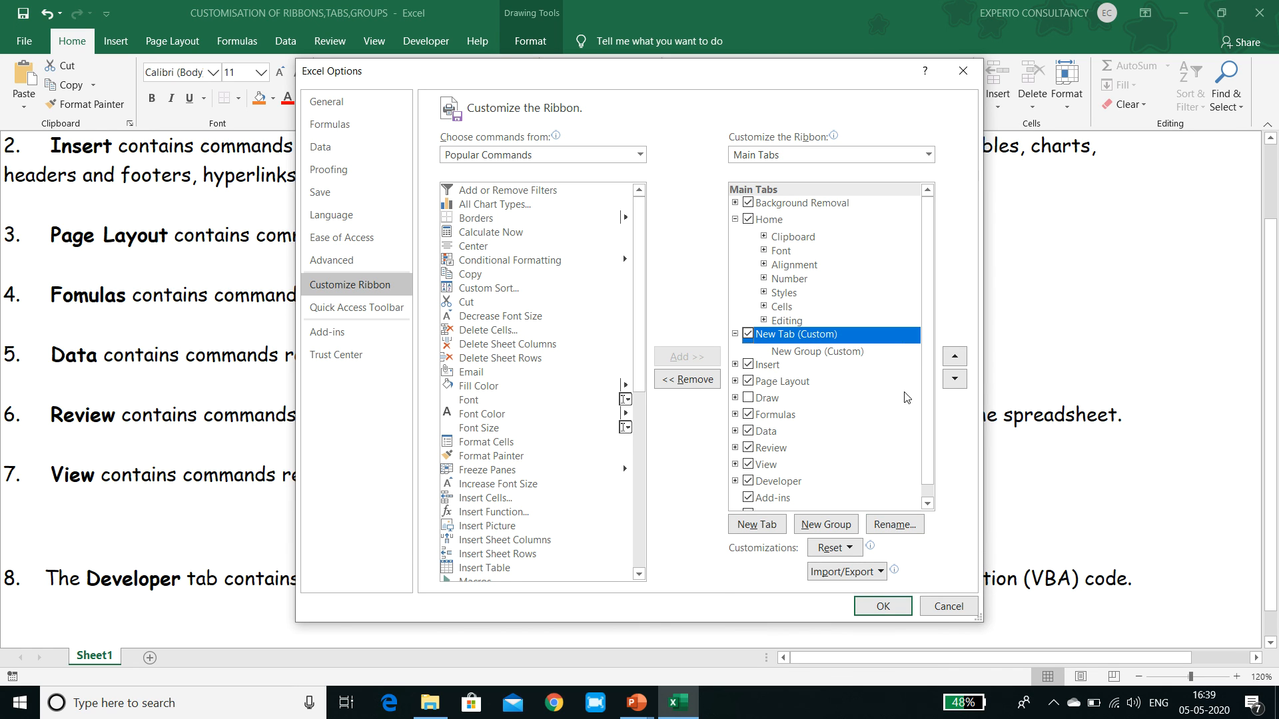
click(903, 526)
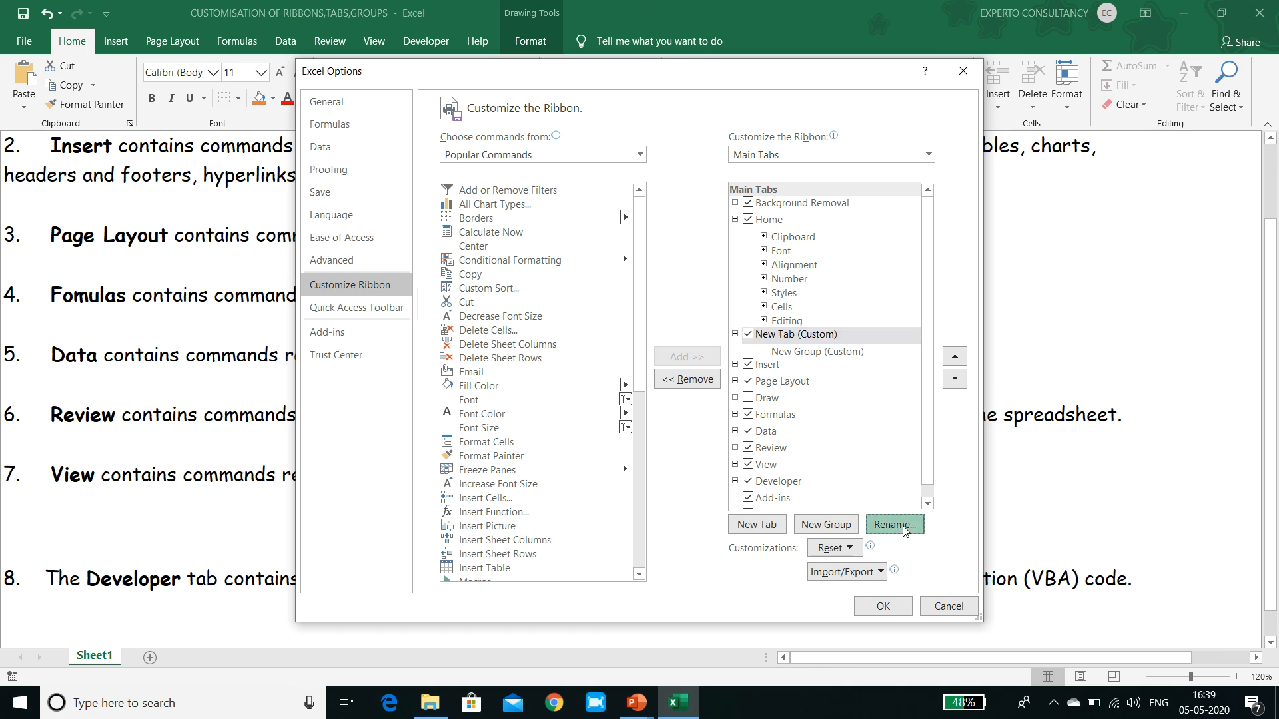
text(Pe)
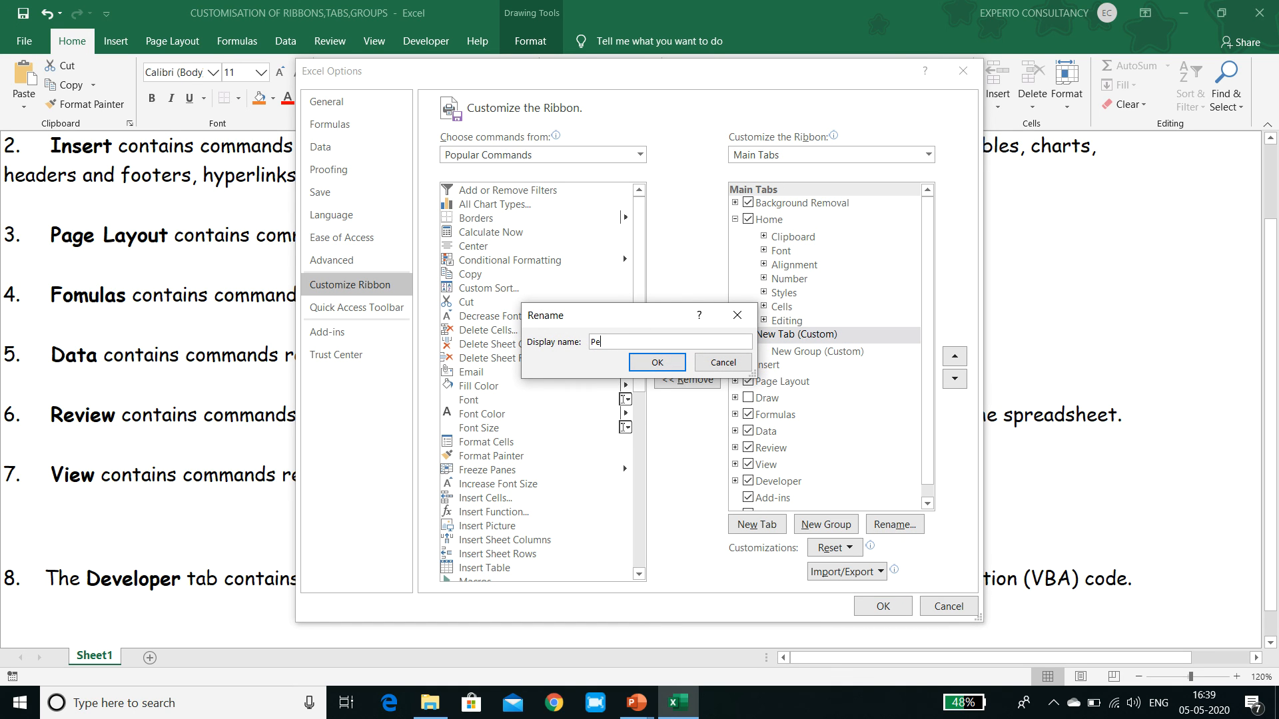
text(rsonalised Tab)
click(657, 363)
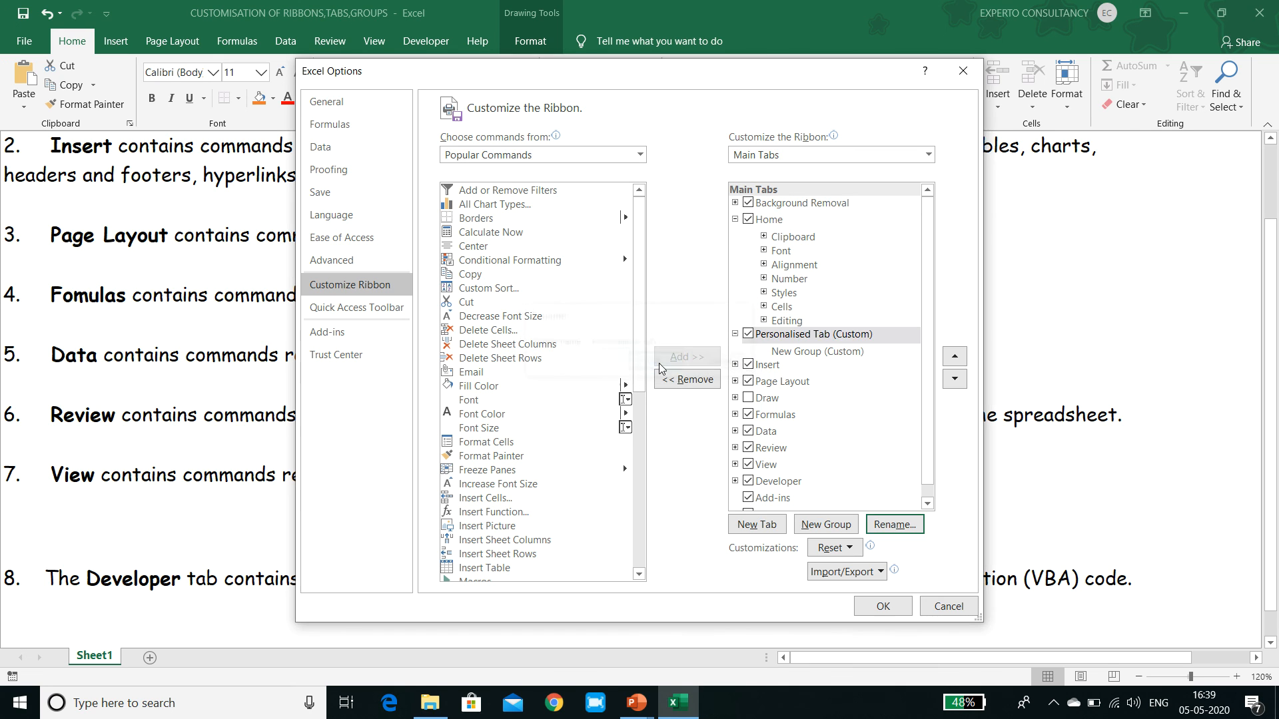
Rename the new group inside Personalised Tab as "Format".
click(862, 353)
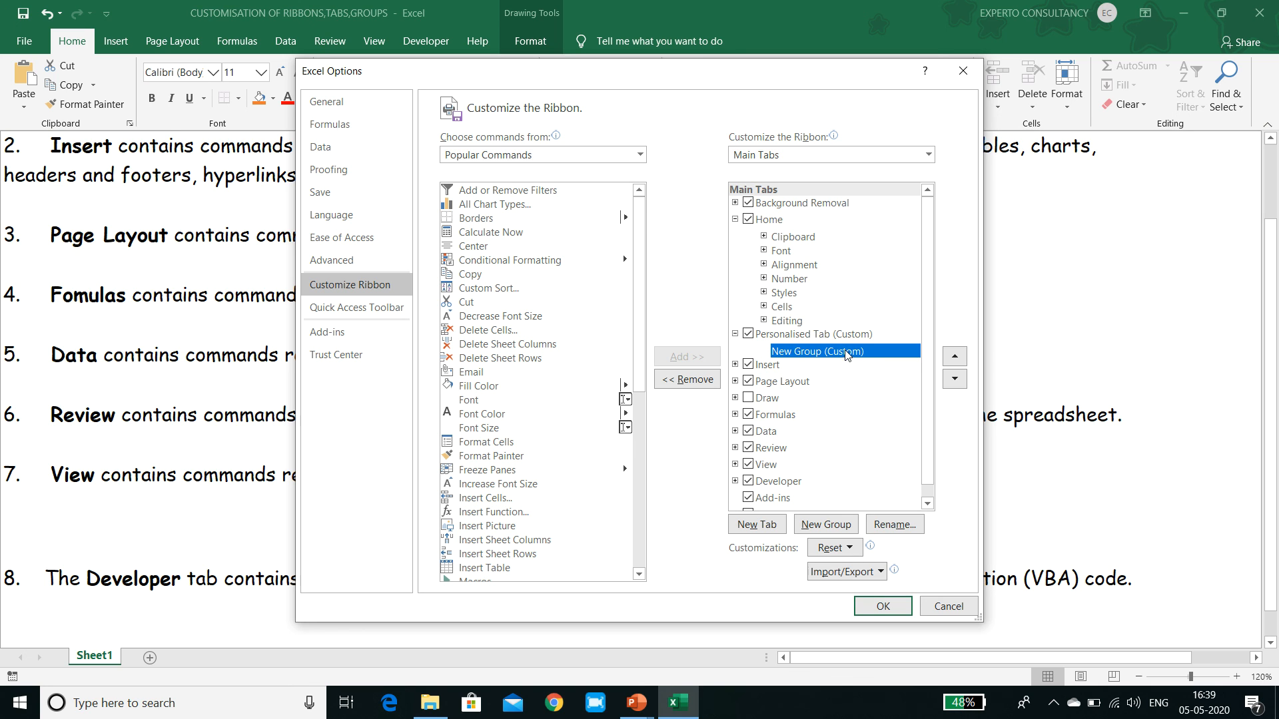
click(894, 525)
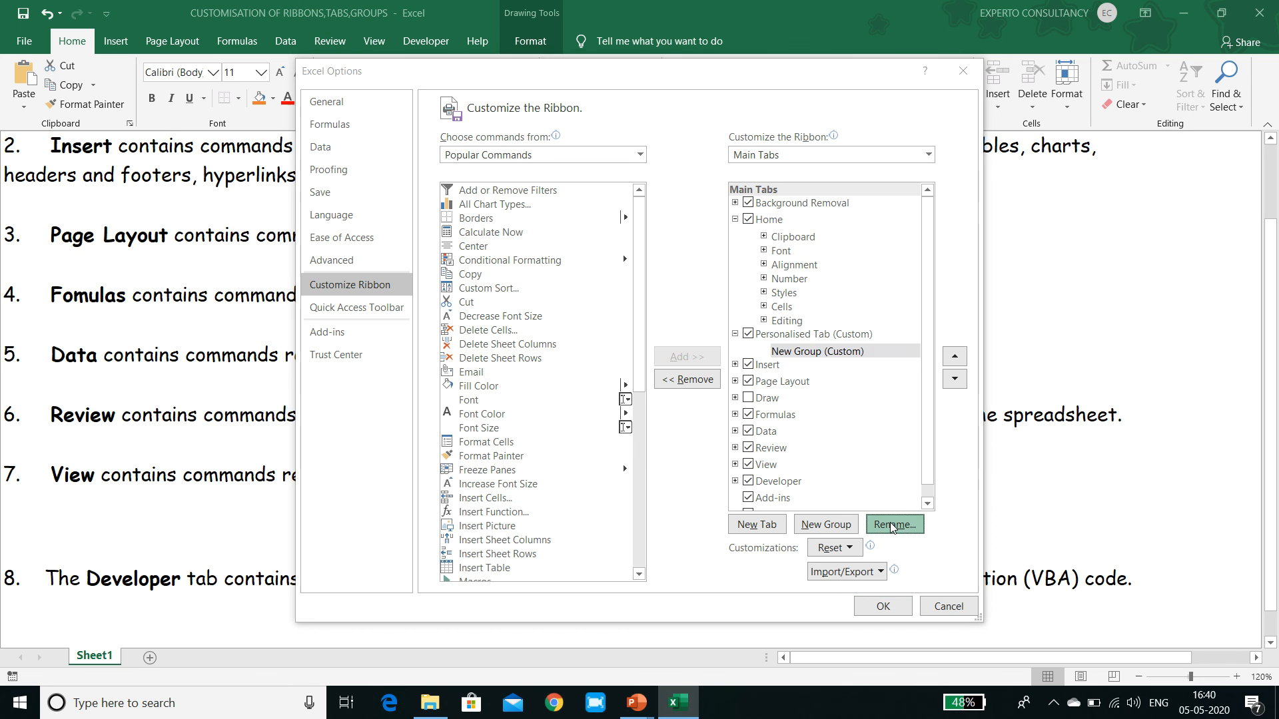
text(Fo)
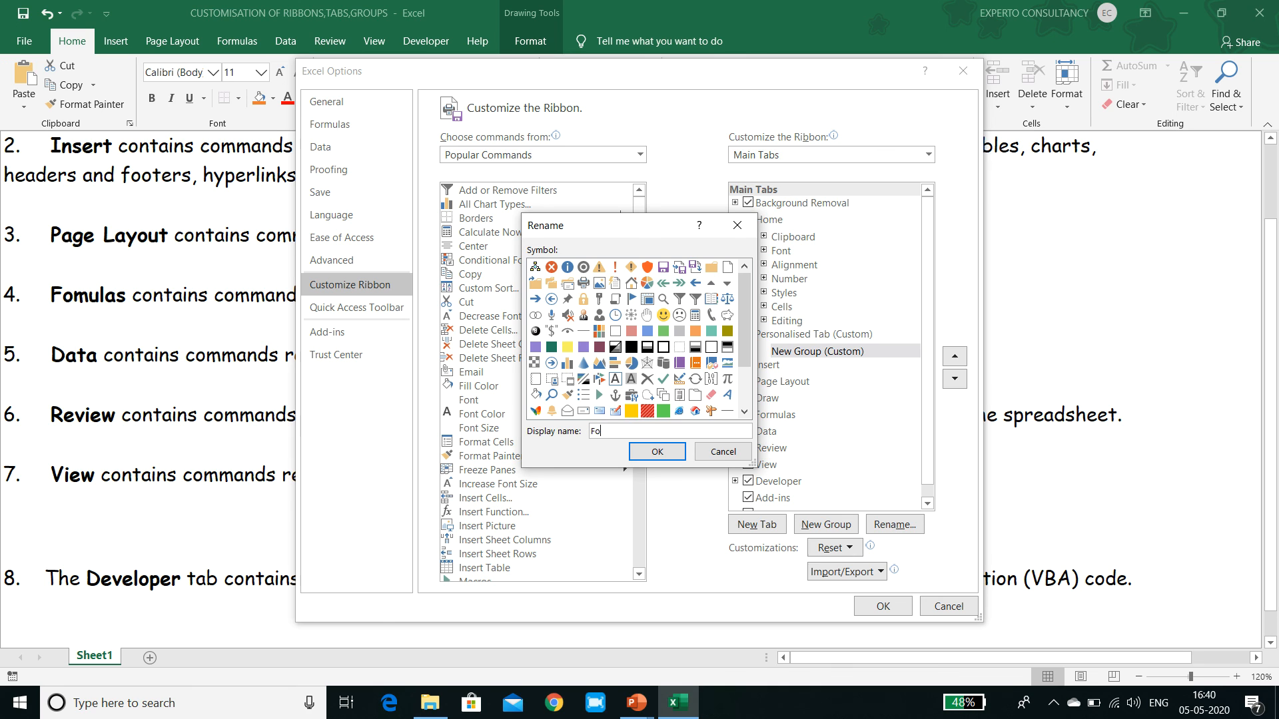
text(rmat)
click(643, 455)
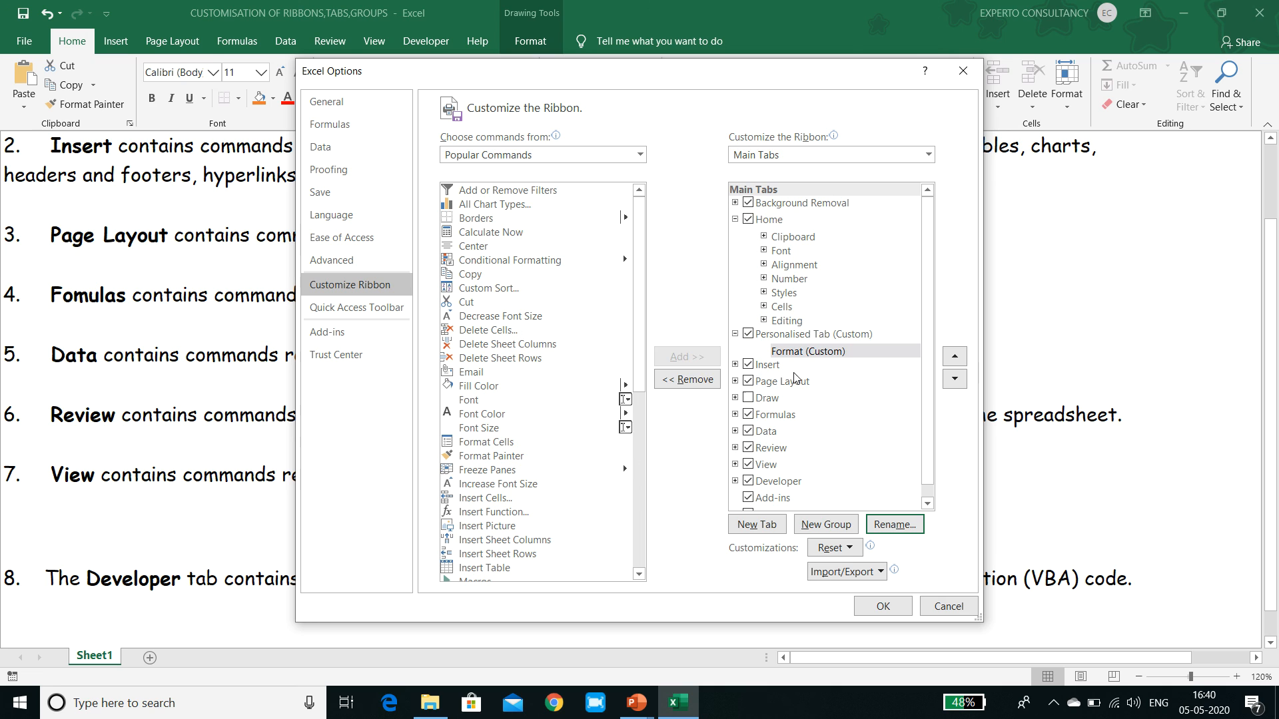
Add a second group to Personalised Tab below Format and name it "Formula & Function".
click(846, 527)
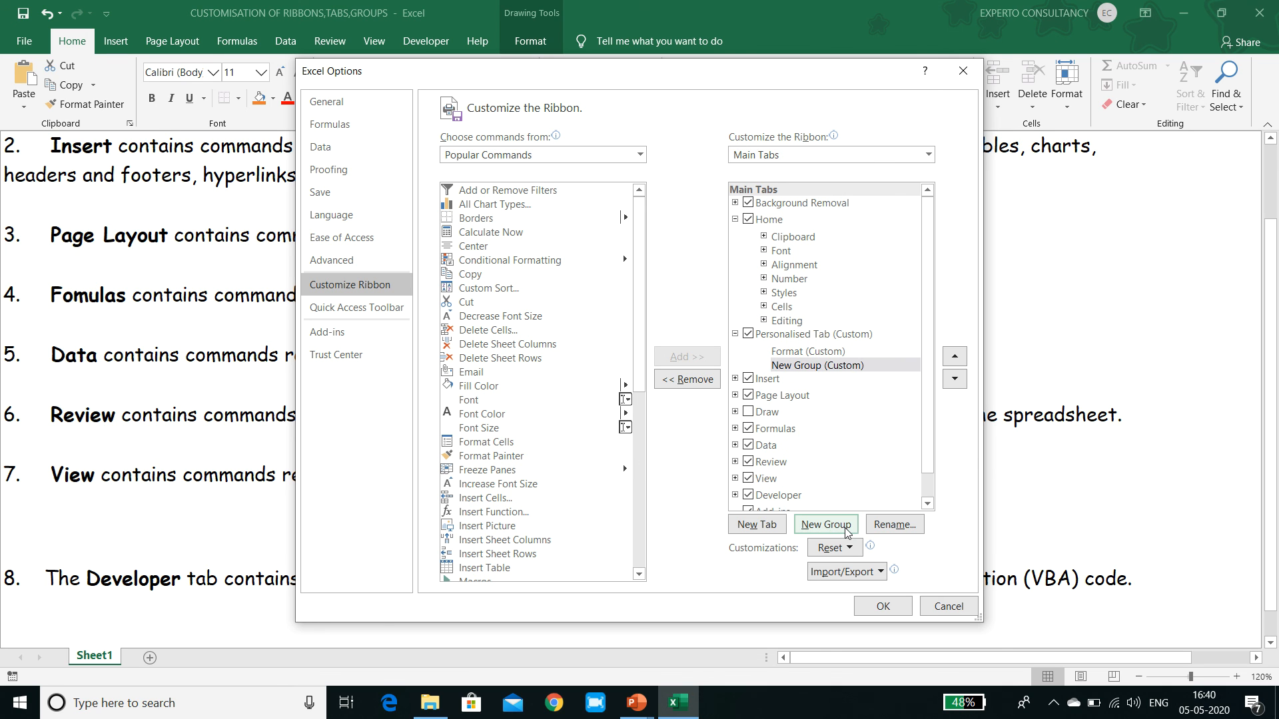
click(854, 366)
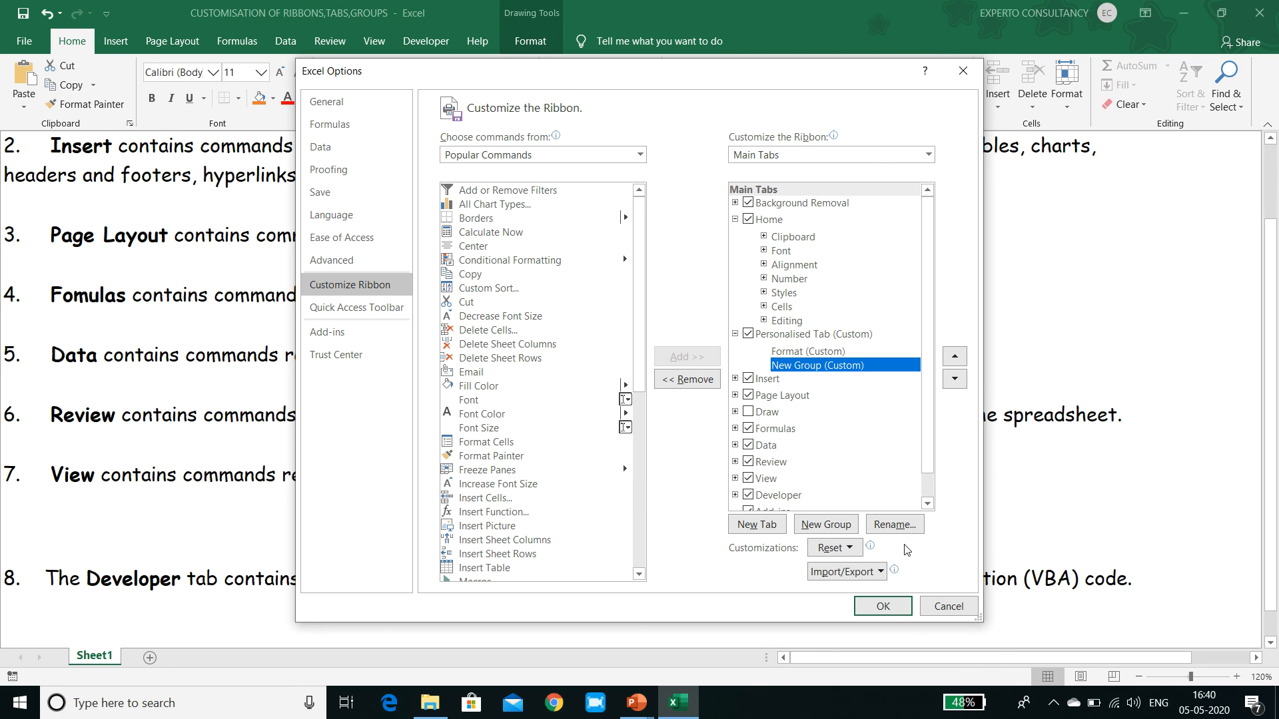
click(908, 526)
text(F)
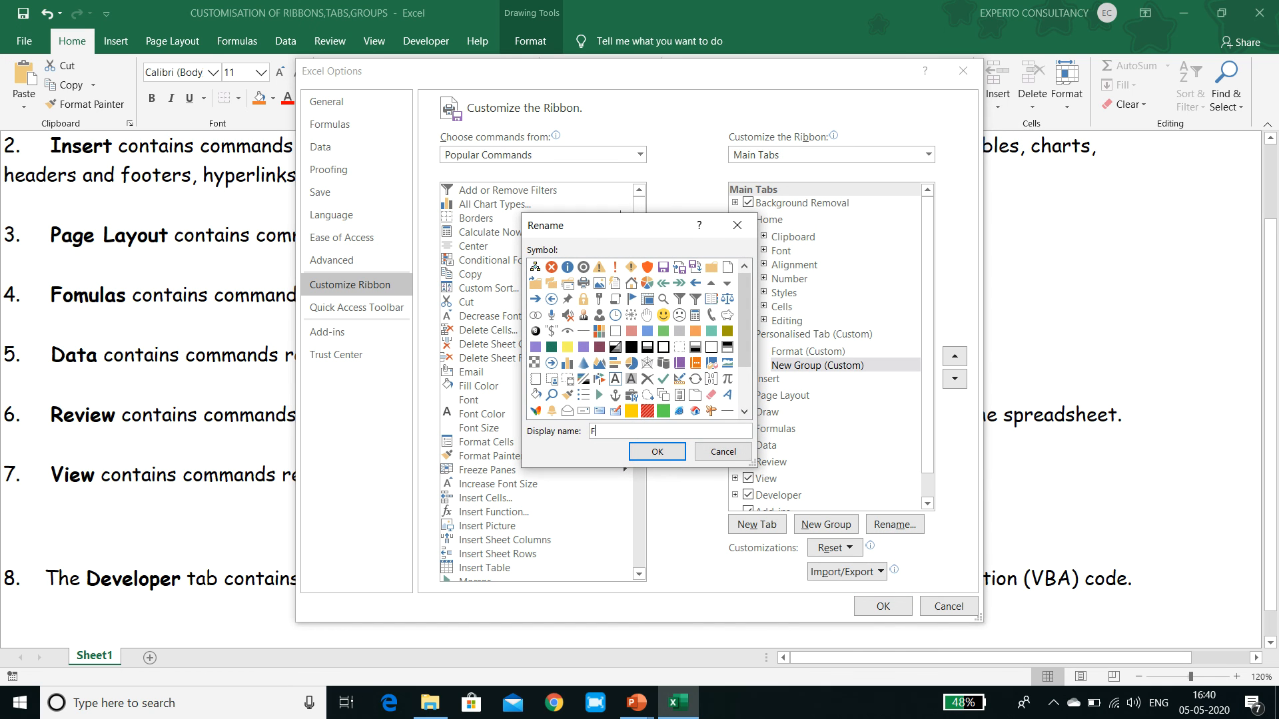
text(ormula & fFUnction)
key(BackSpace)
key(BackSpace)
key(BackSpace)
key(BackSpace)
key(BackSpace)
key(BackSpace)
key(BackSpace)
text(unction)
click(668, 453)
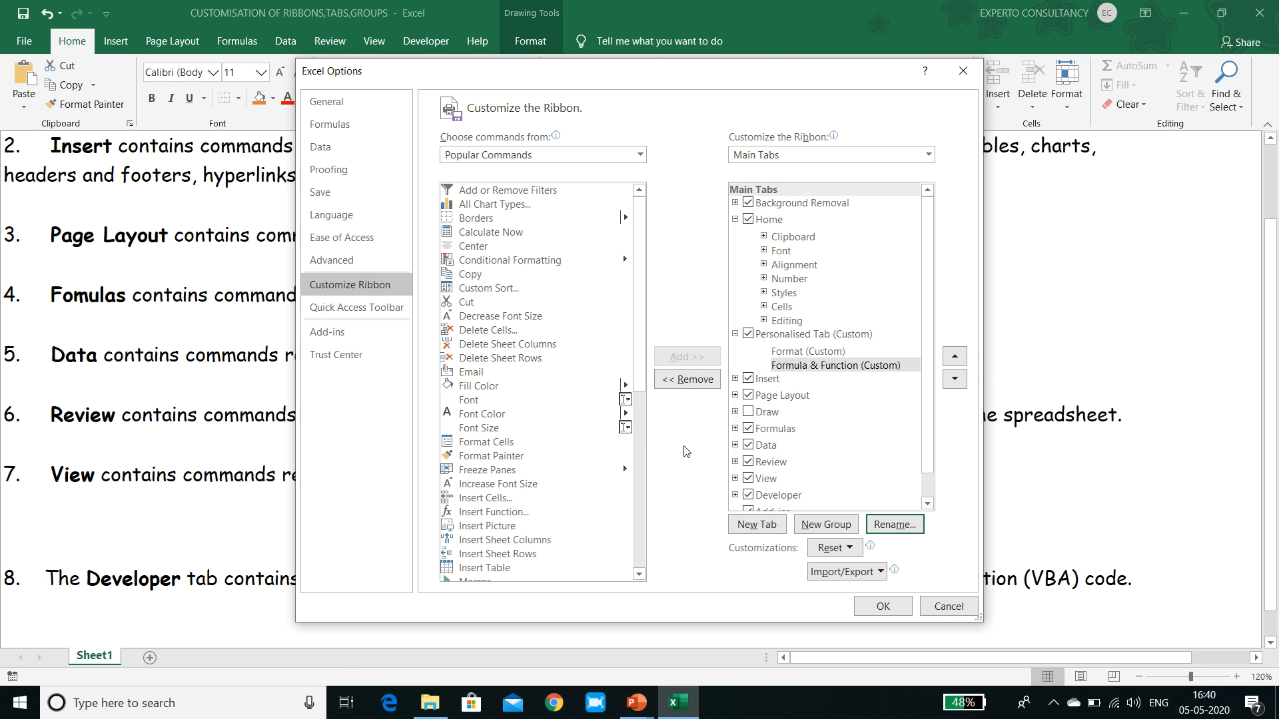
Add the Font, Font Color and Font Size commands to the custom Format group.
click(823, 353)
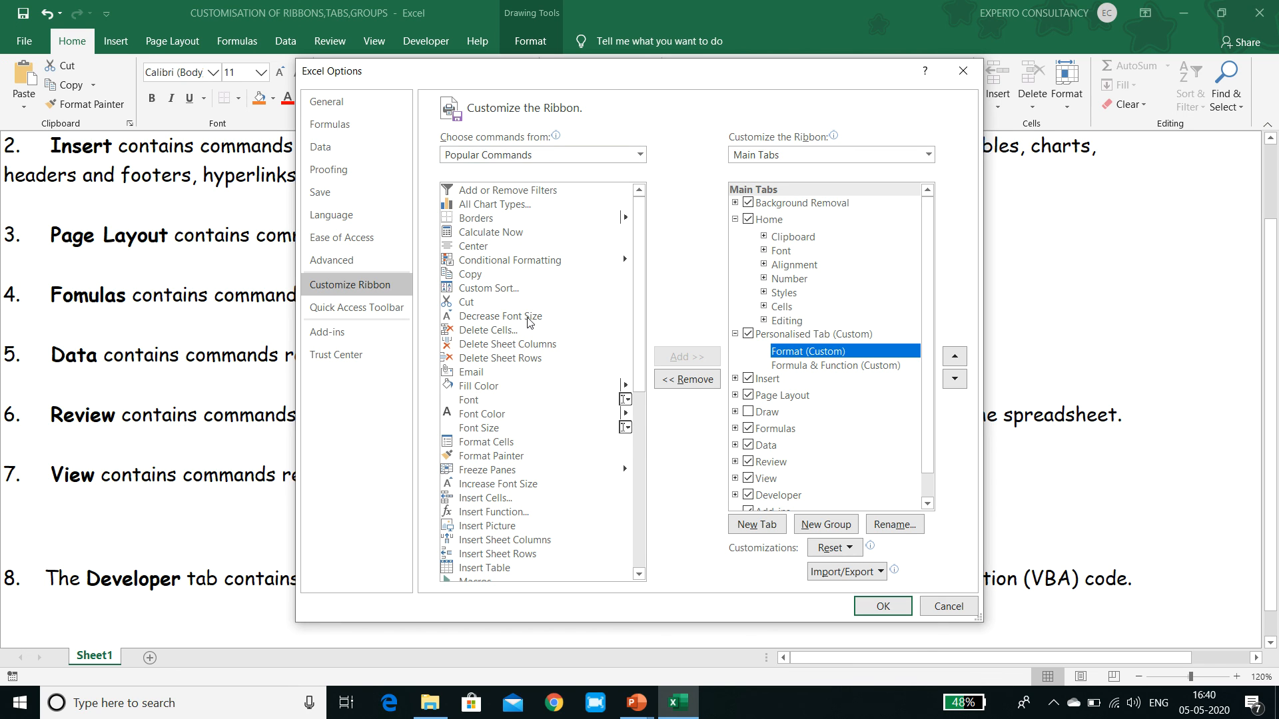
click(523, 400)
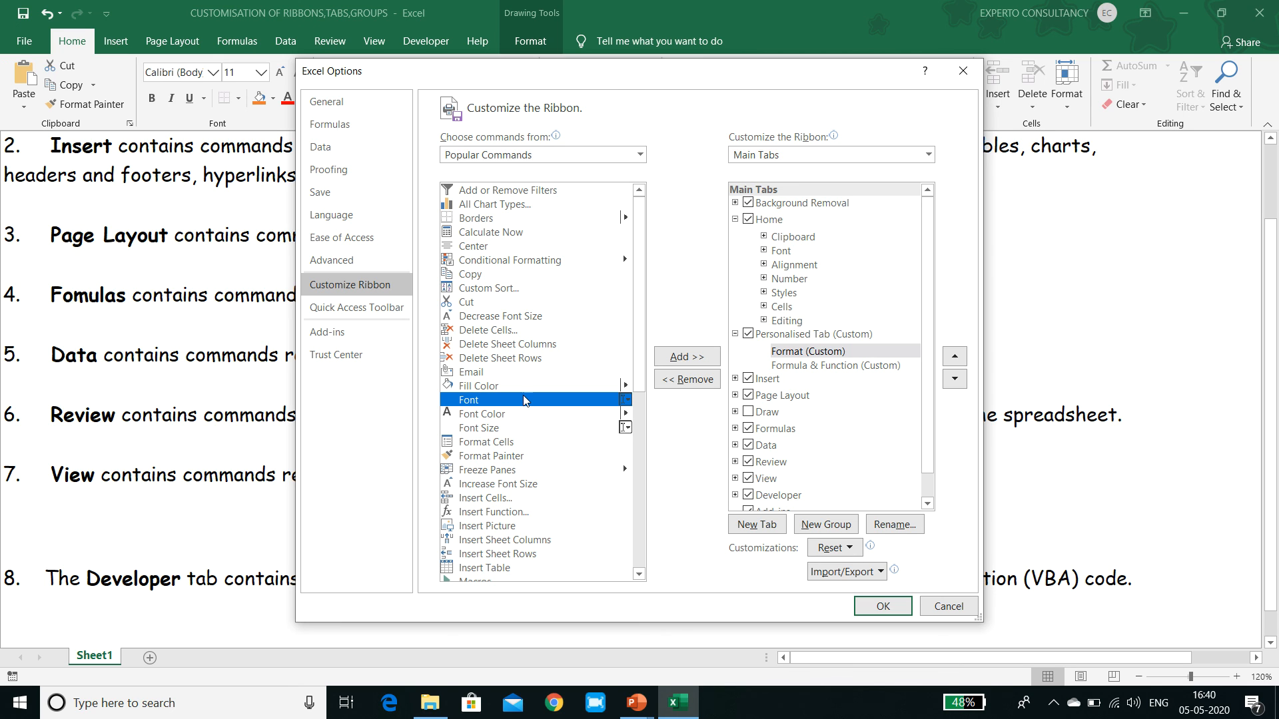
click(665, 359)
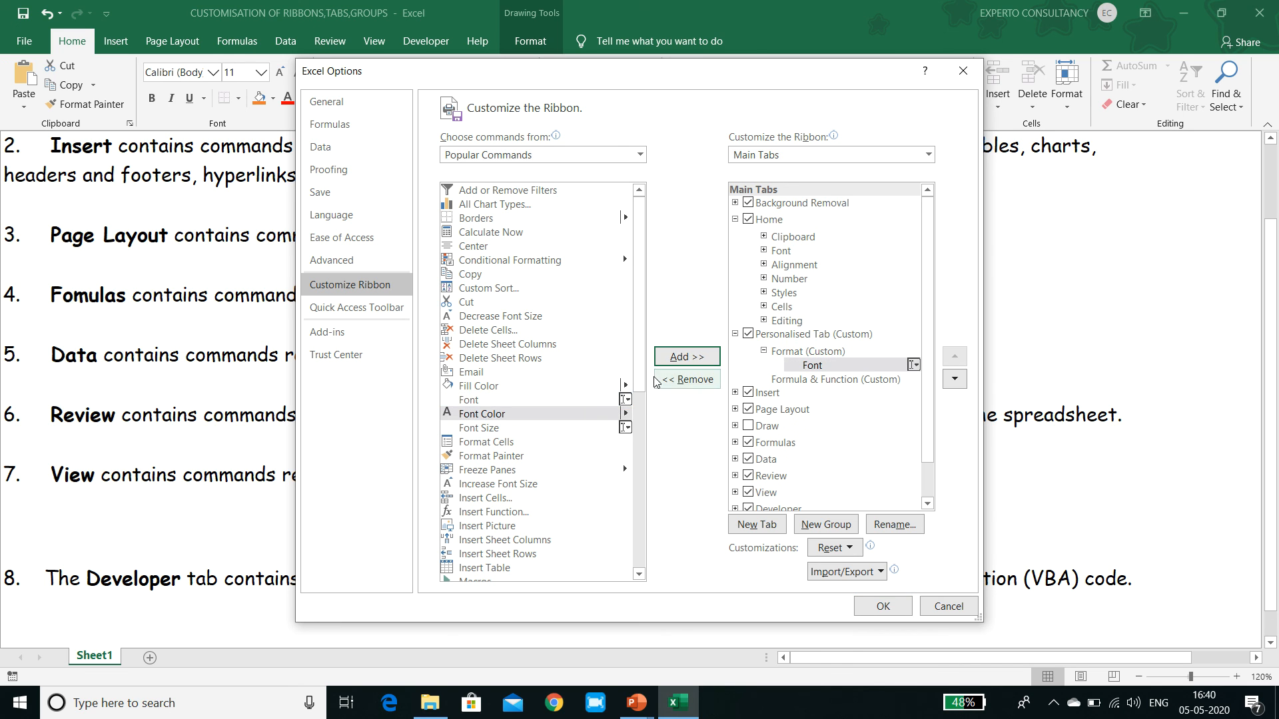
click(694, 363)
click(694, 362)
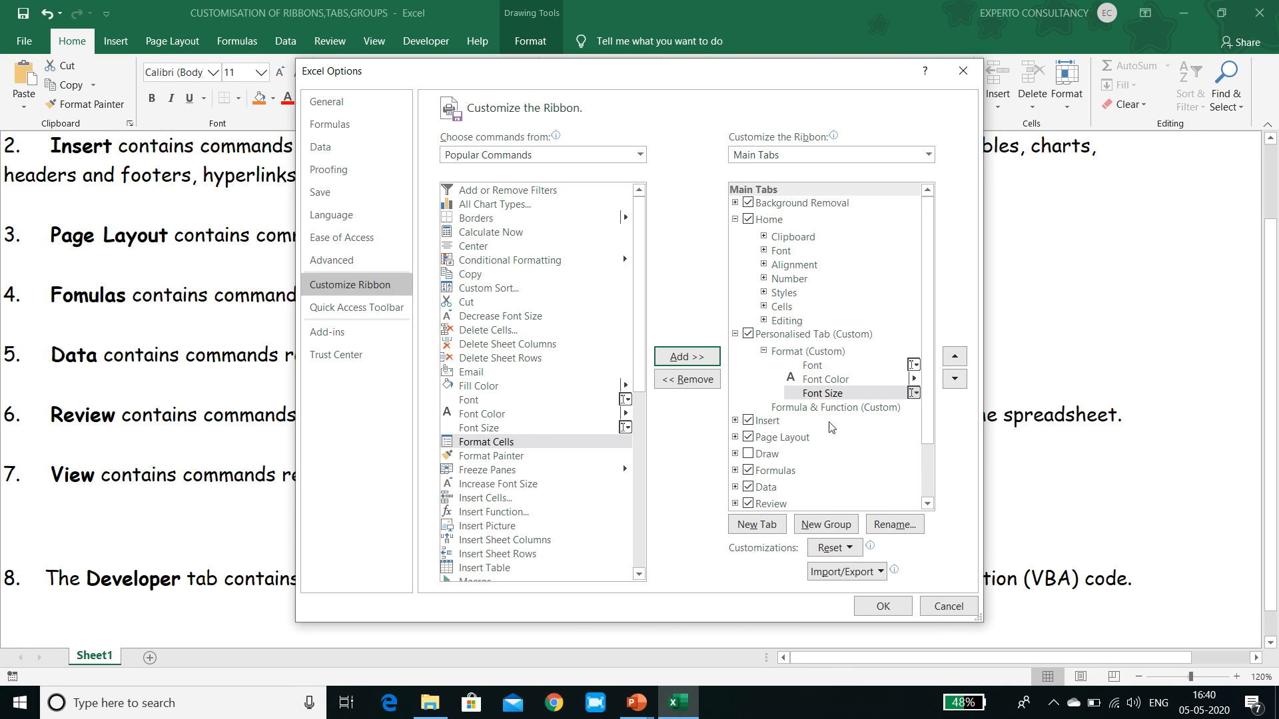
Add the Insert Function command to the Formula & Function group, apply the customization and display Personalised Tab.
click(841, 409)
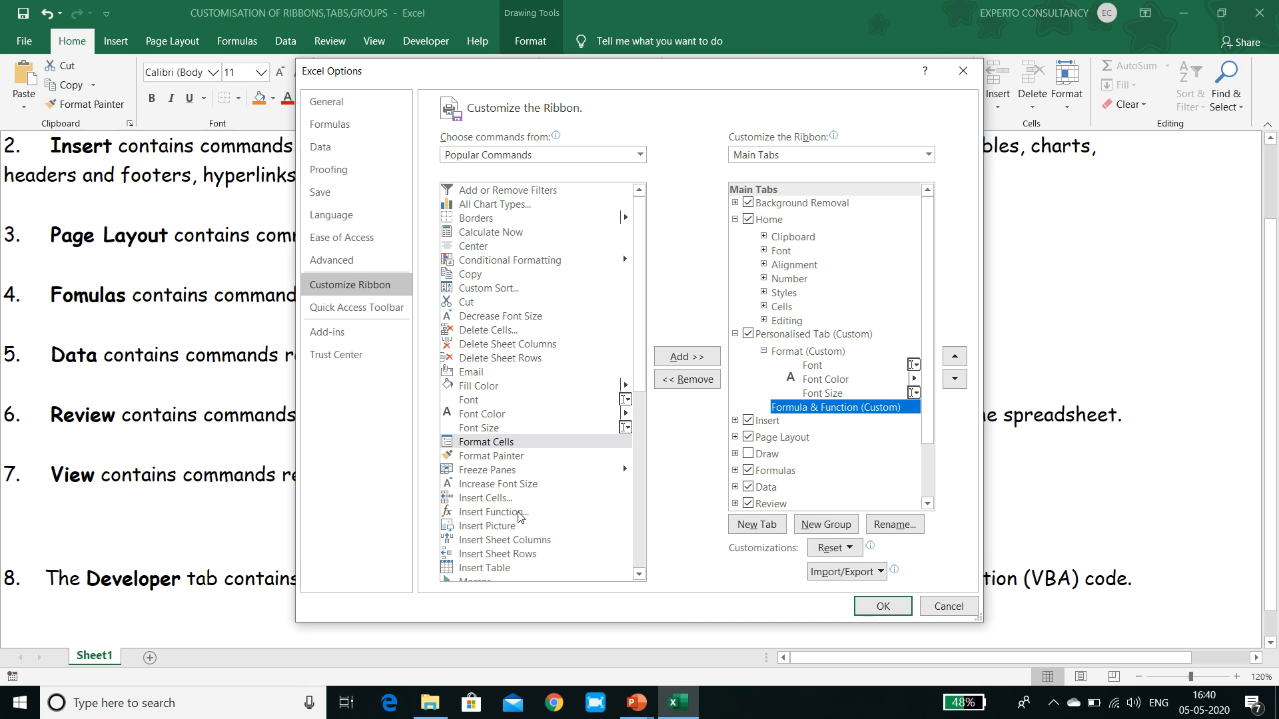
click(506, 513)
click(693, 358)
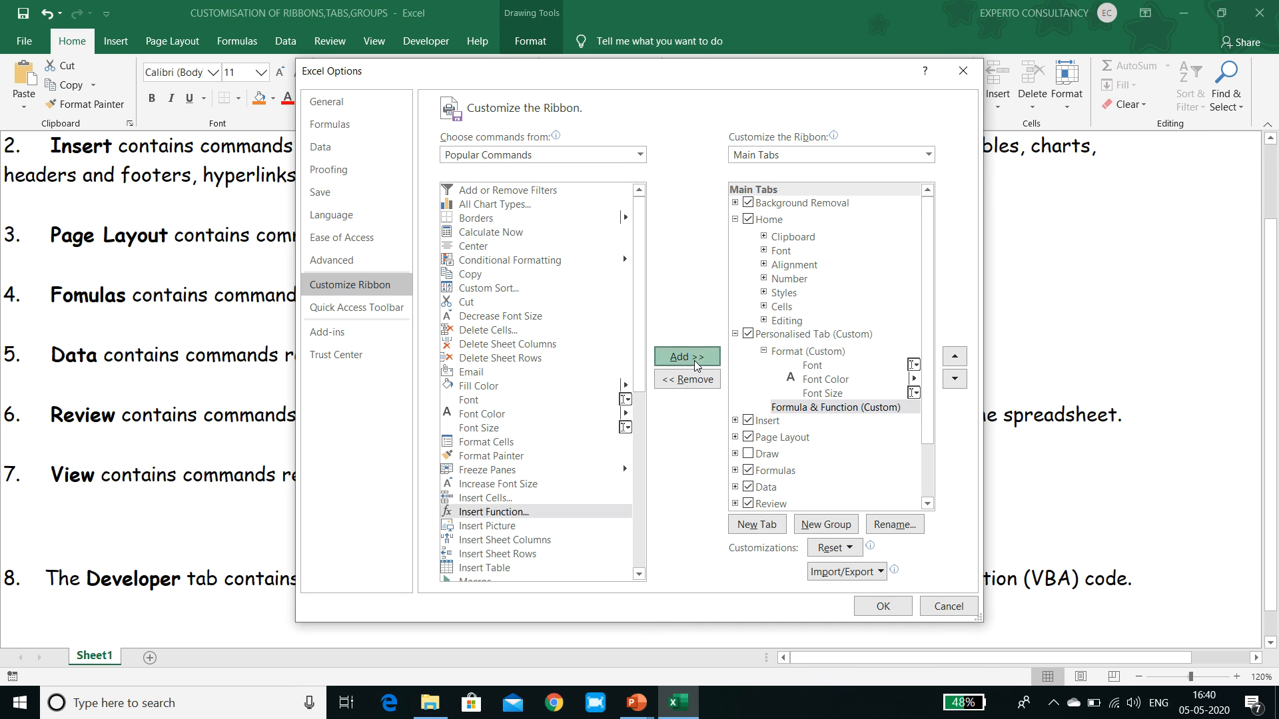
click(893, 608)
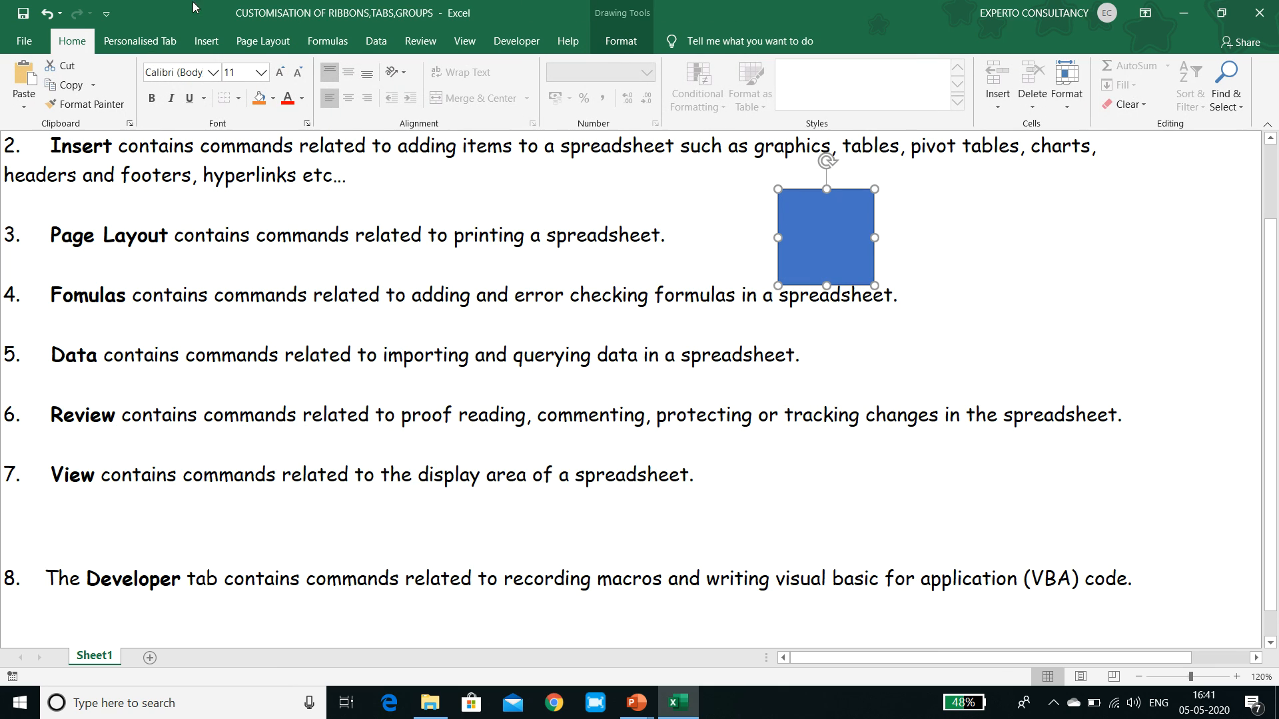
click(150, 45)
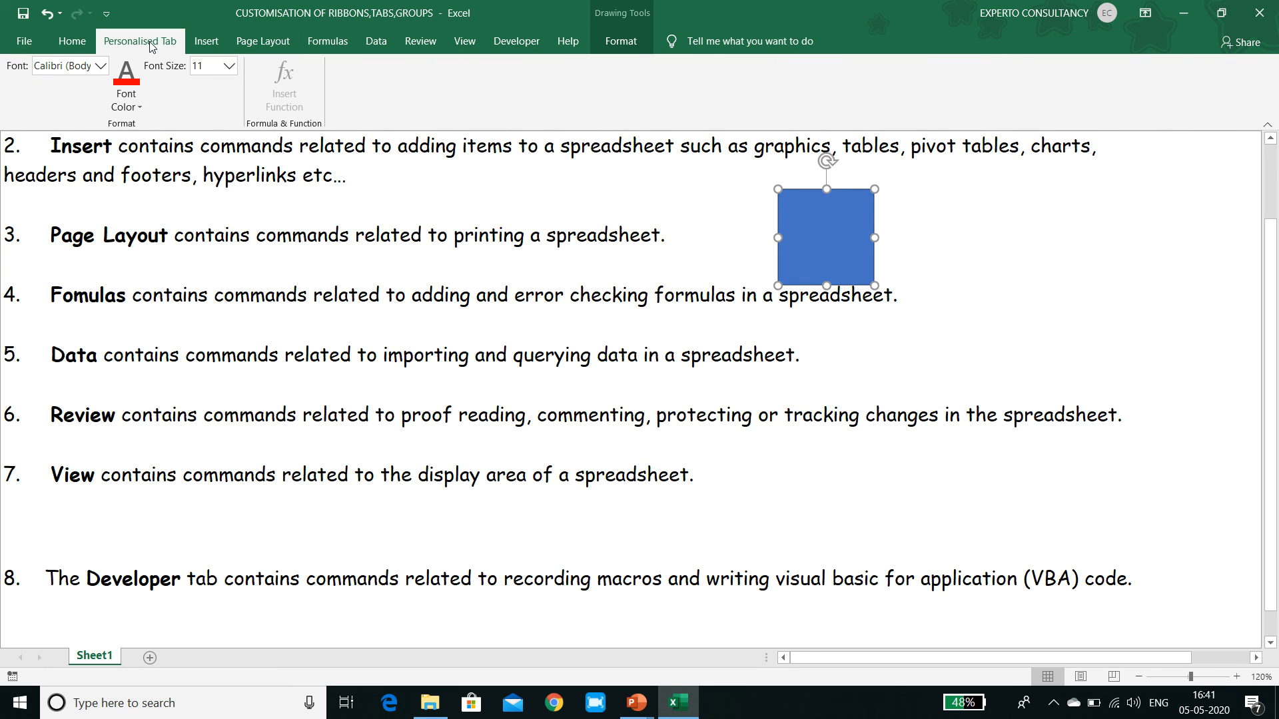